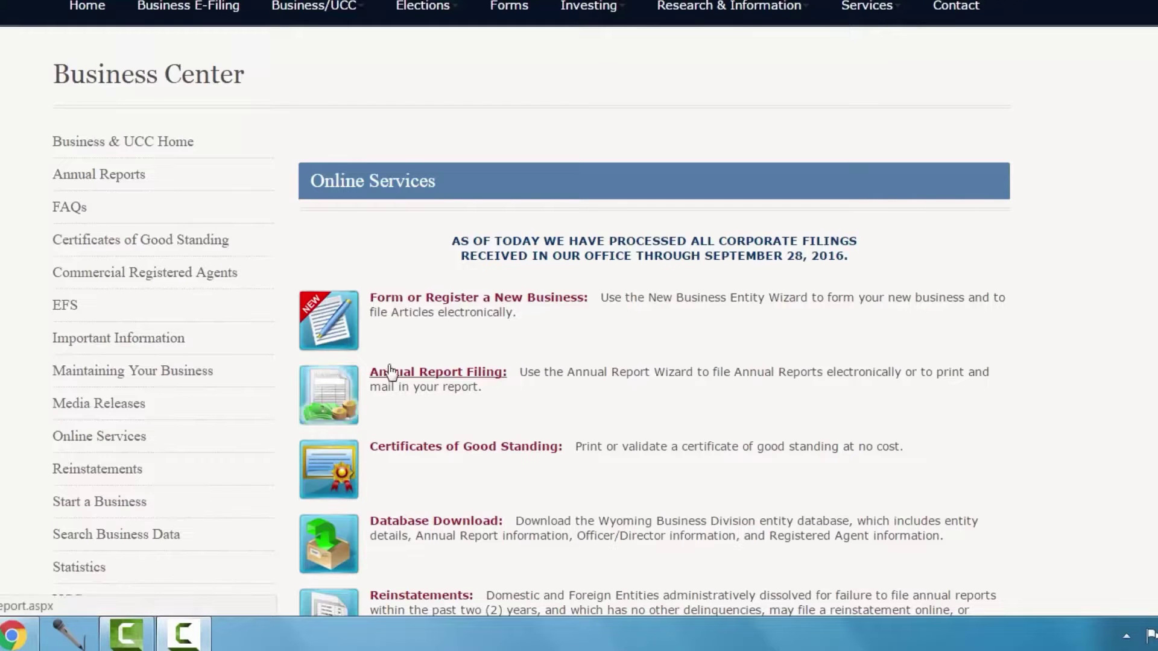
Go to the Annual Report Filing instructions from the Online Services list
click(414, 374)
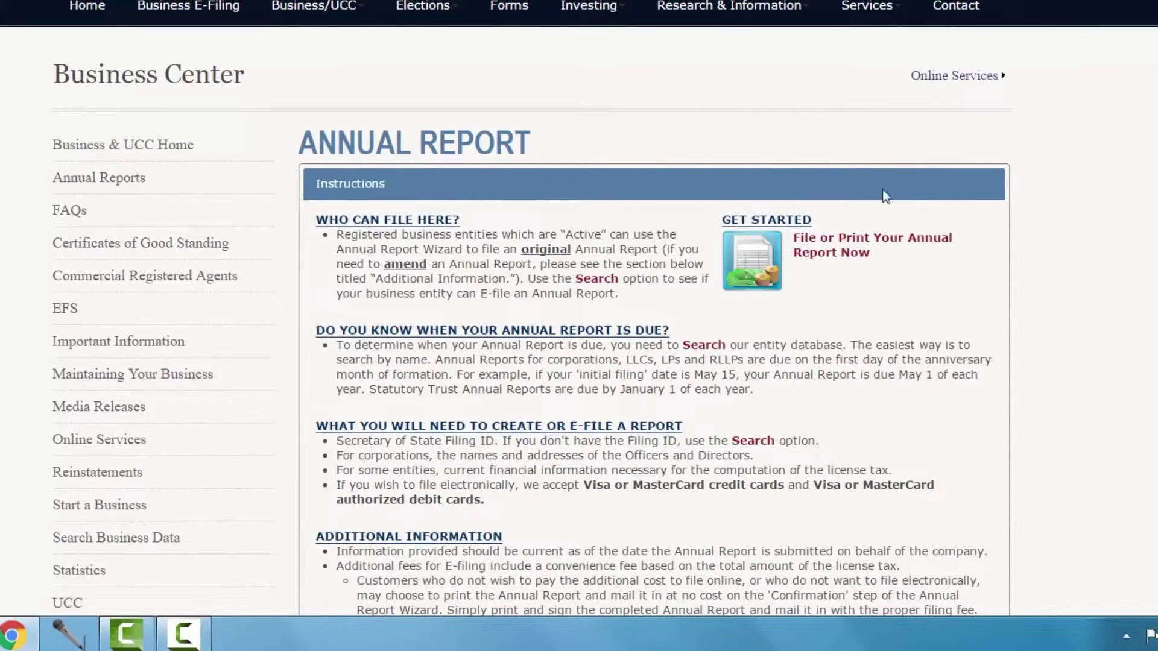
Start filing the annual report and look up the company by its Filing ID to reach its Verify page
click(847, 259)
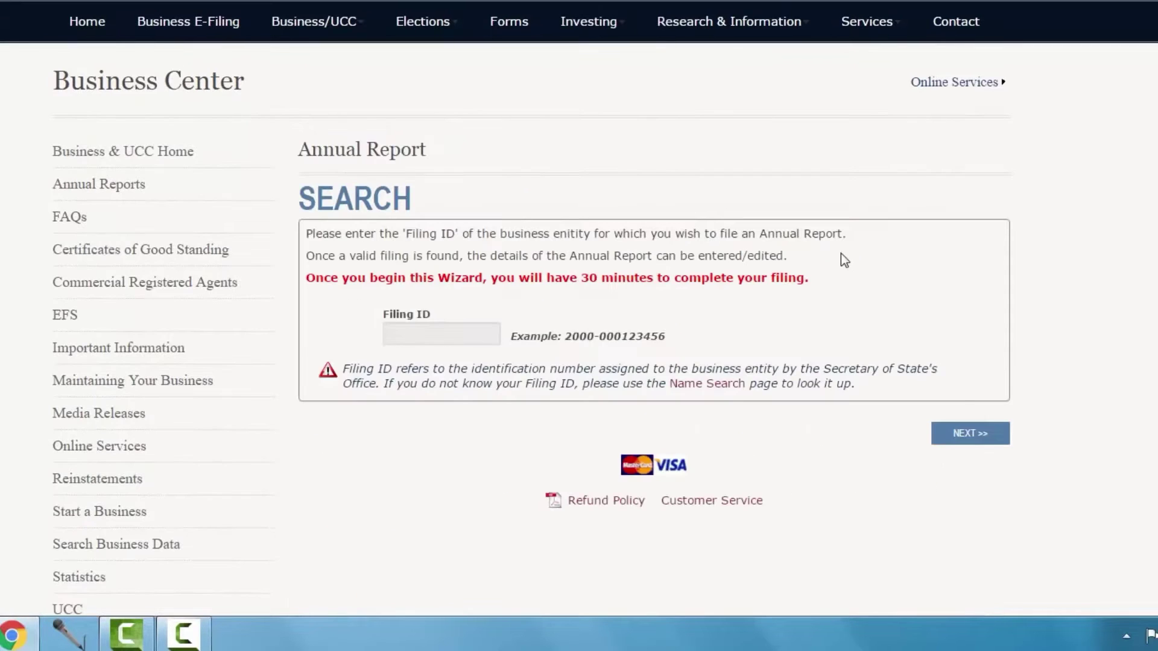
click(415, 334)
text(2016-0)
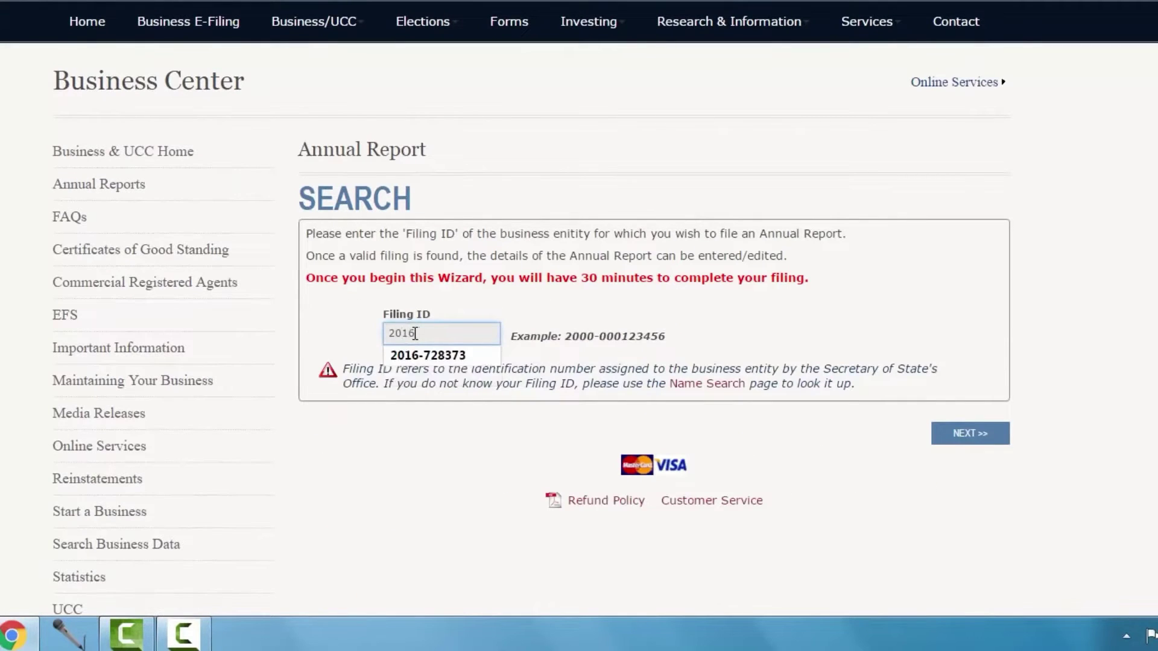
text(00728)
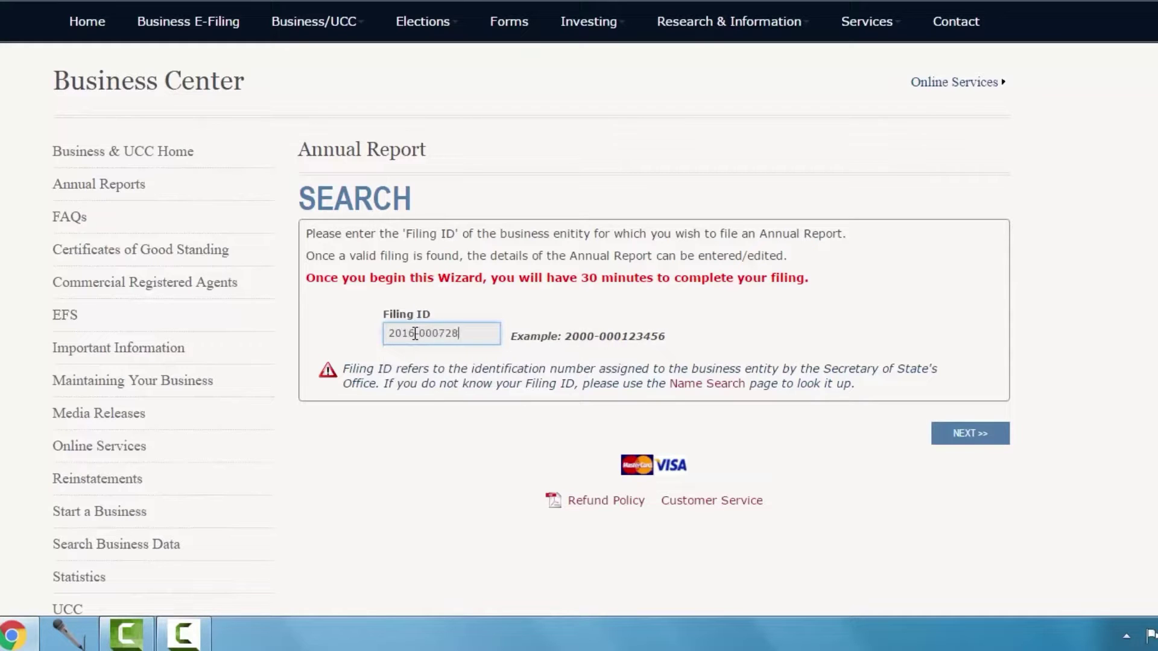
text(373)
click(952, 434)
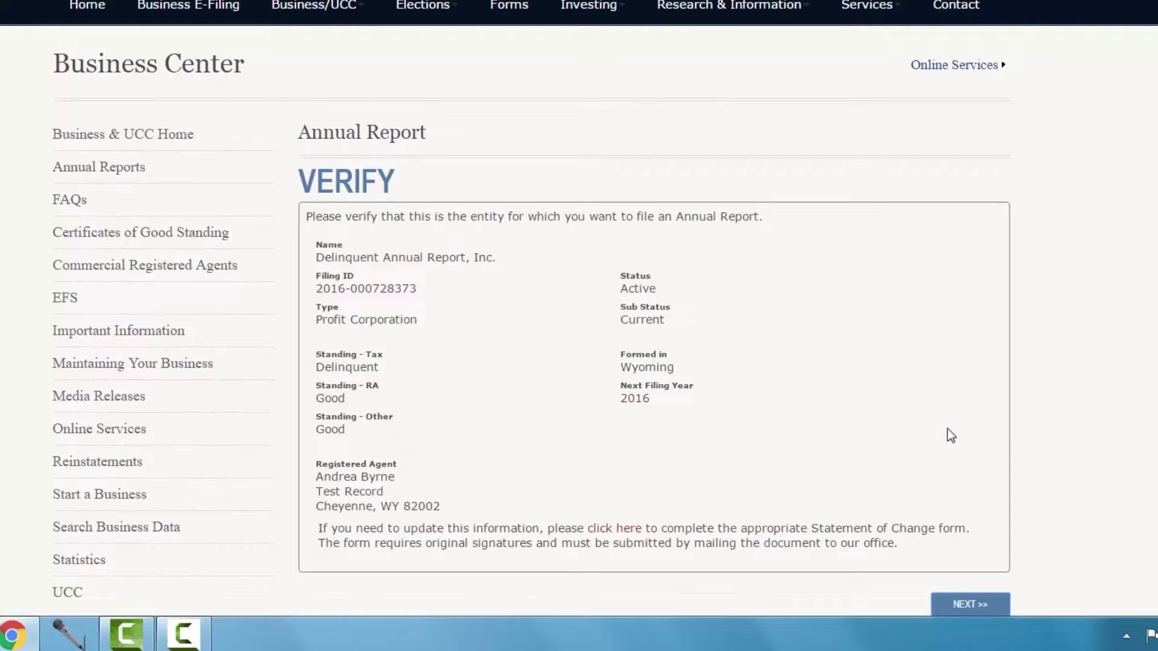
scroll(1061, 433, down, 3)
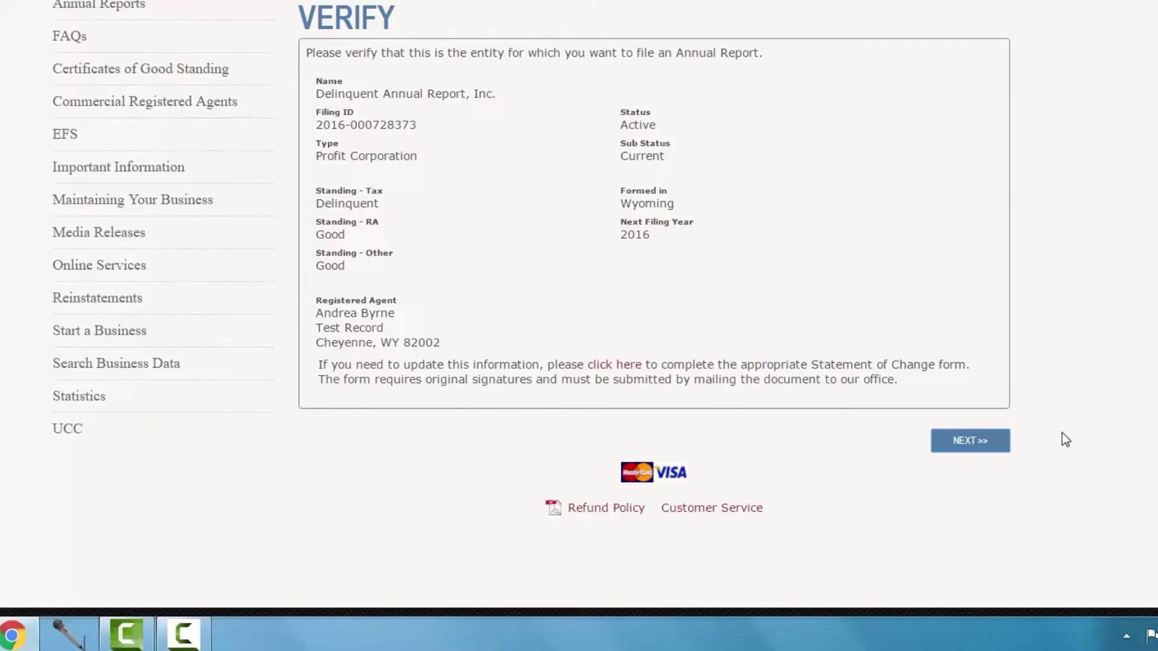
Confirm the company and keep its existing mailing and principal addresses unchanged
click(983, 445)
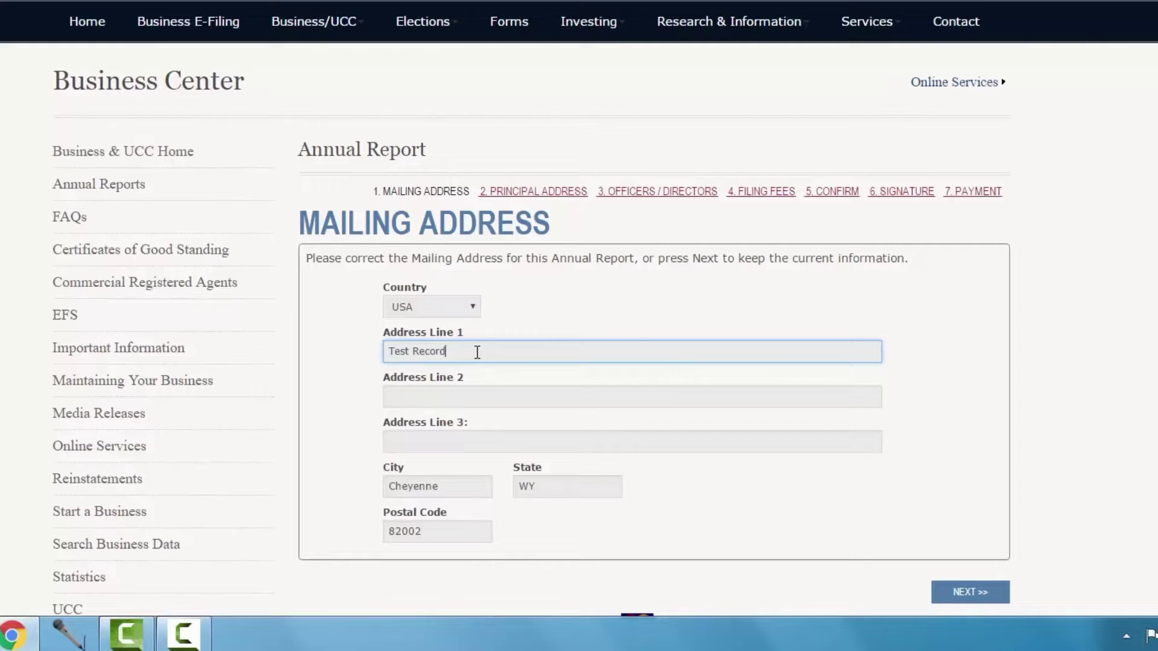
scroll(1010, 371, down, 3)
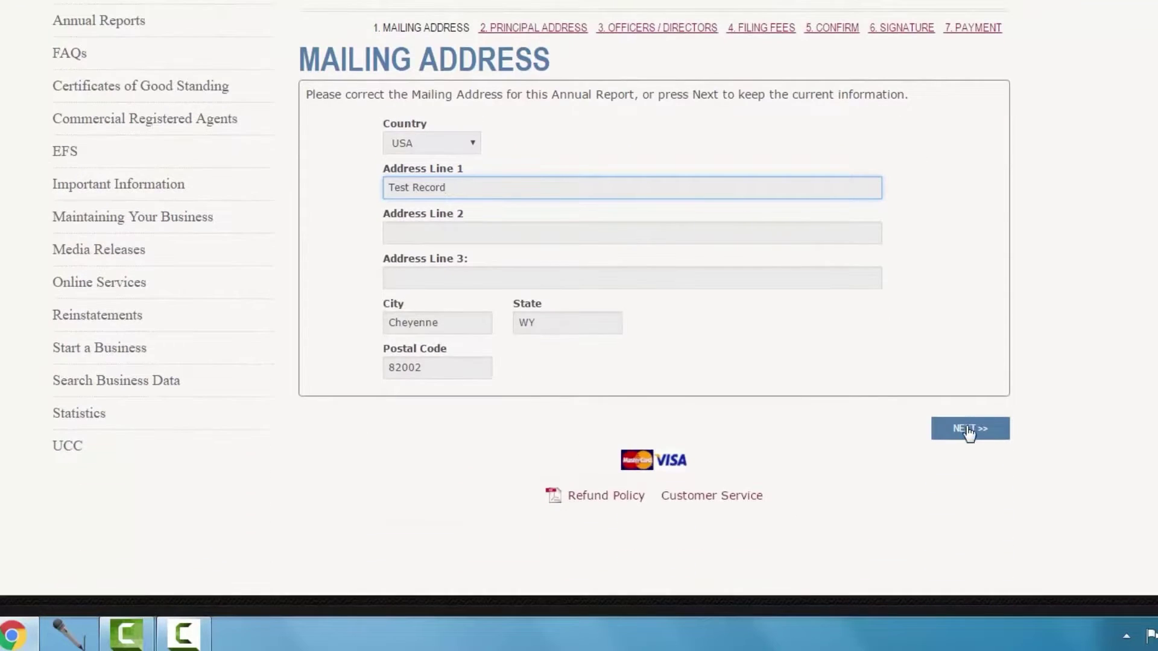
click(968, 430)
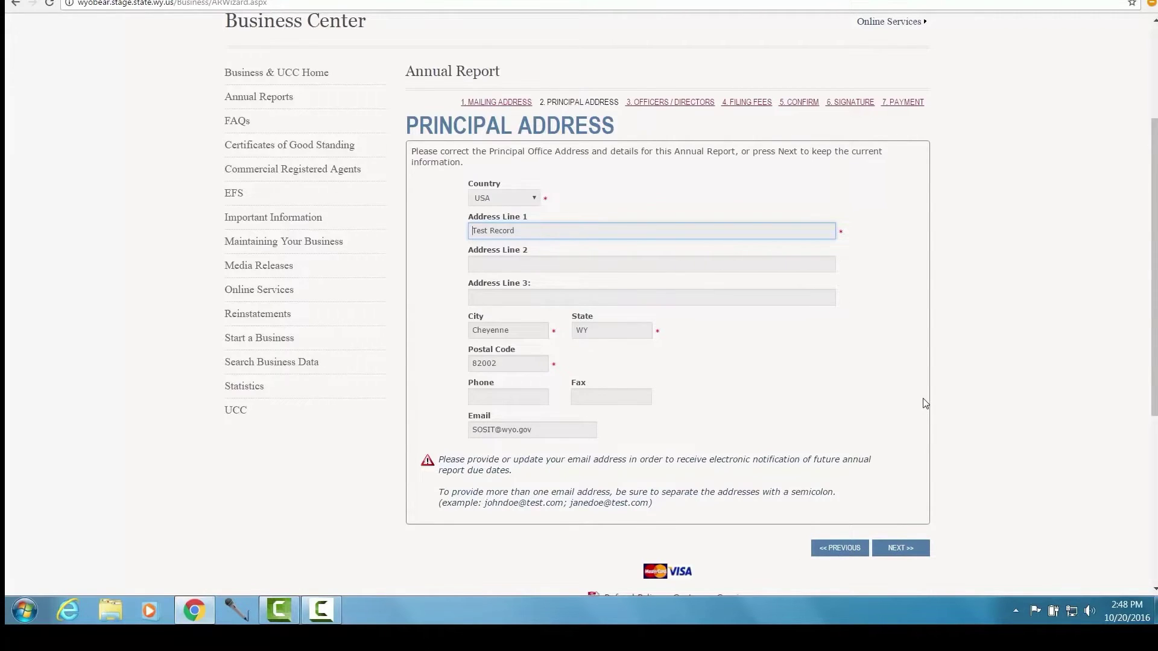
scroll(922, 400, up, 2)
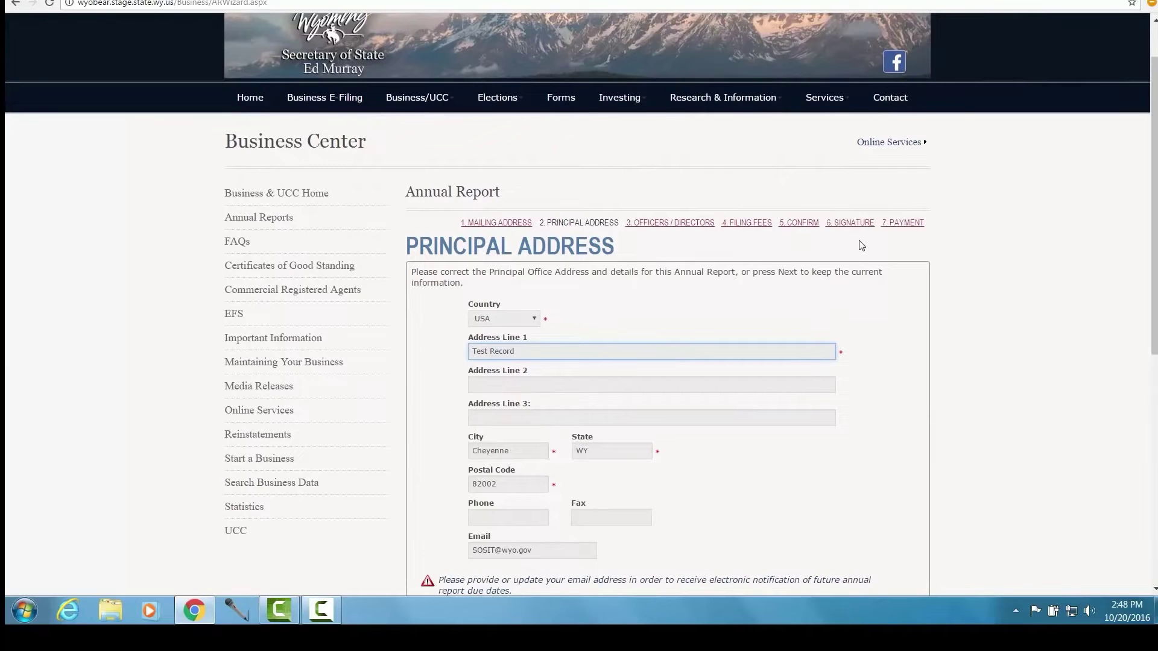
scroll(862, 250, down, 3)
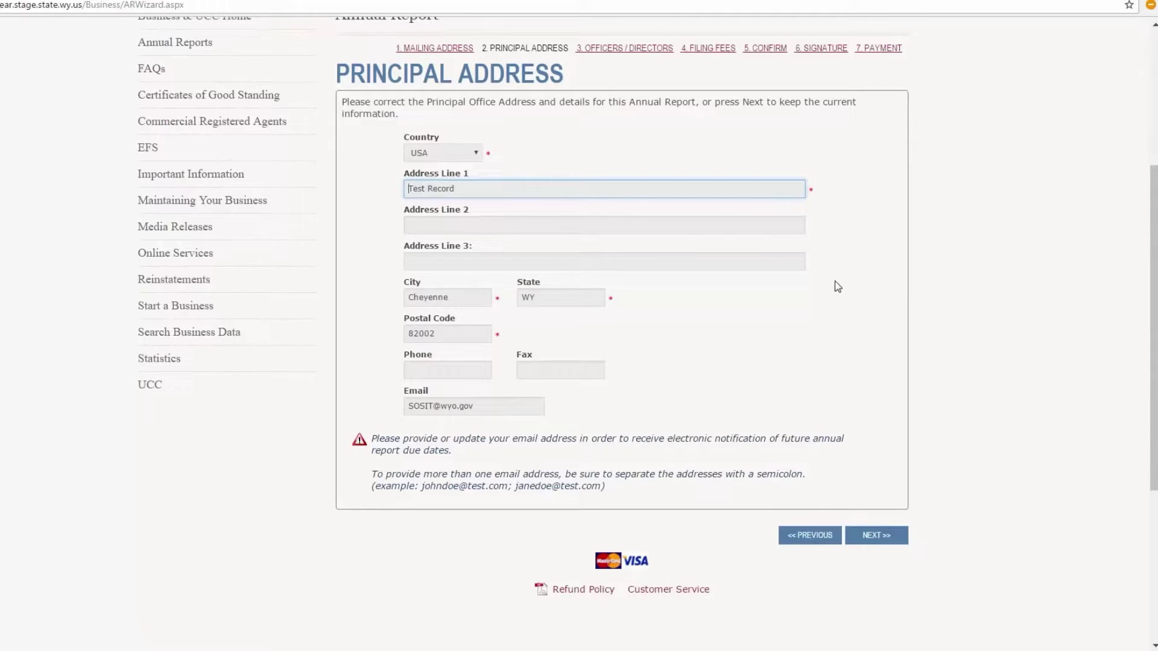
click(878, 535)
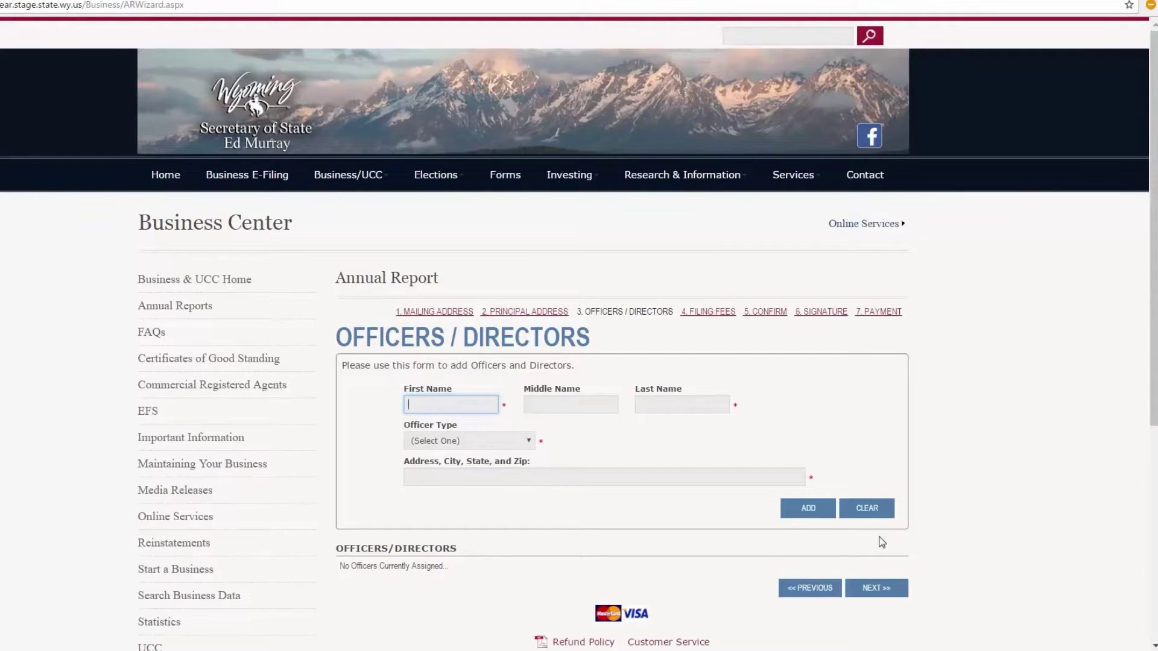
Add an officer with name, type Director and address to the list, then try to continue
text(Jane)
key(Tab)
key(Tab)
text(Doe)
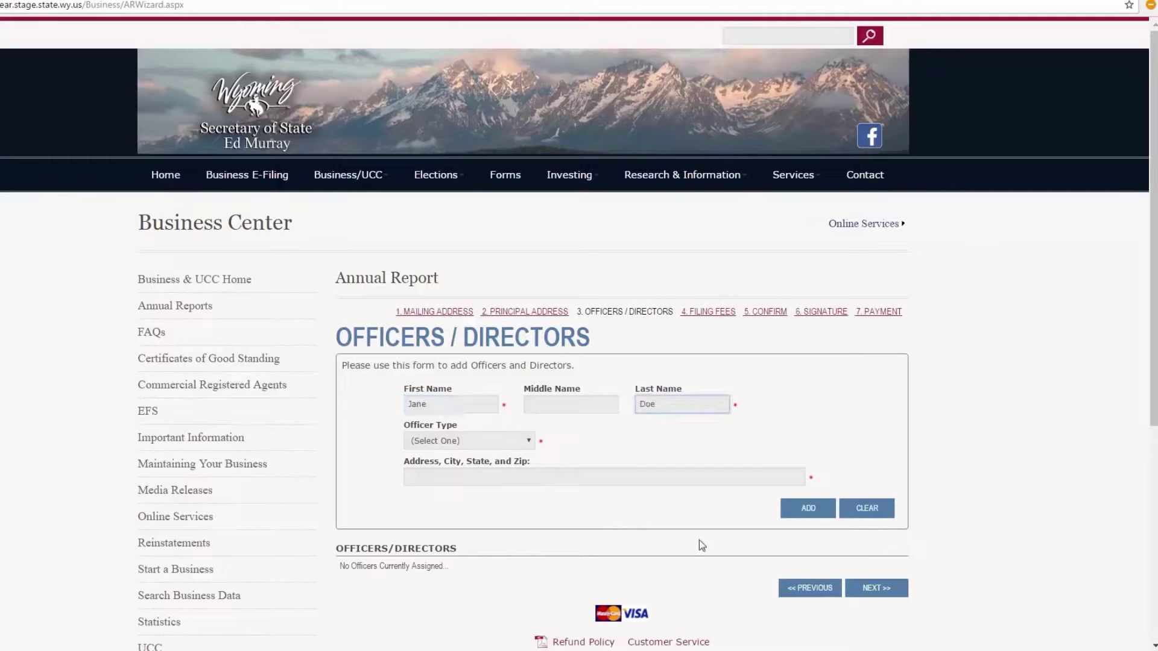
click(494, 448)
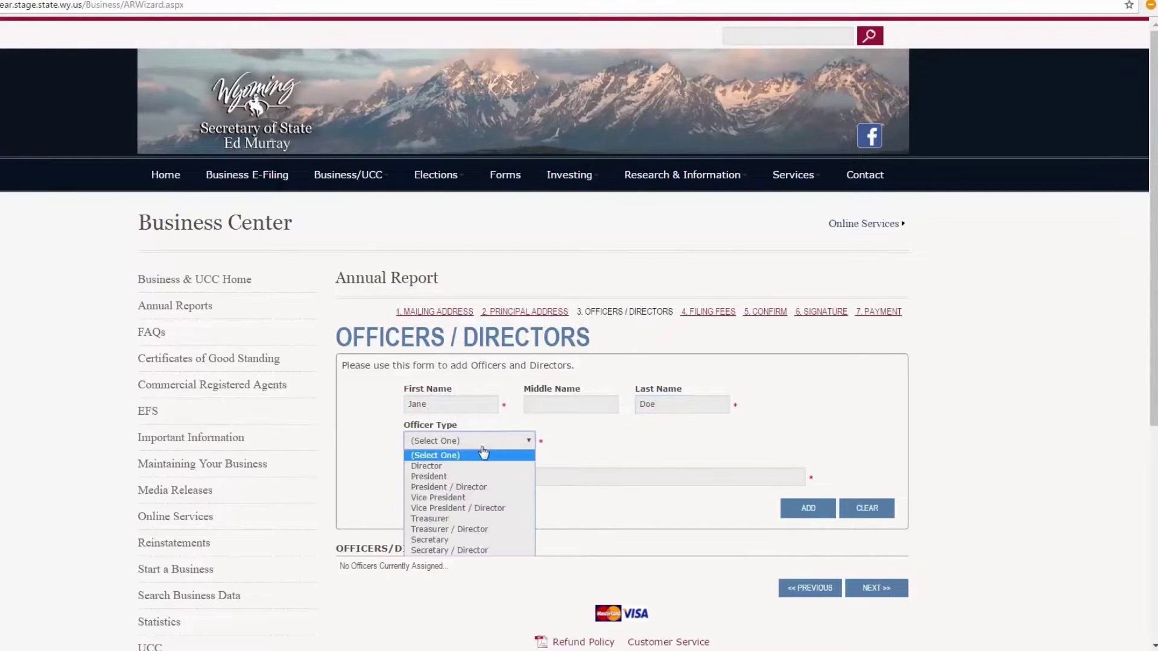
click(447, 467)
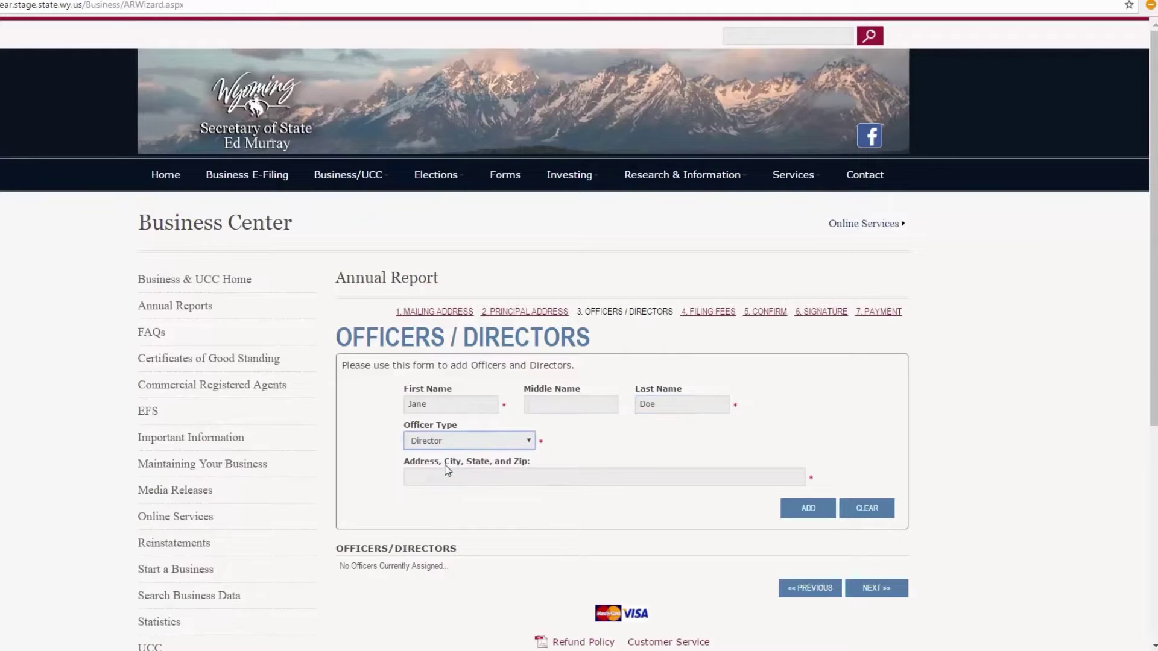
click(437, 476)
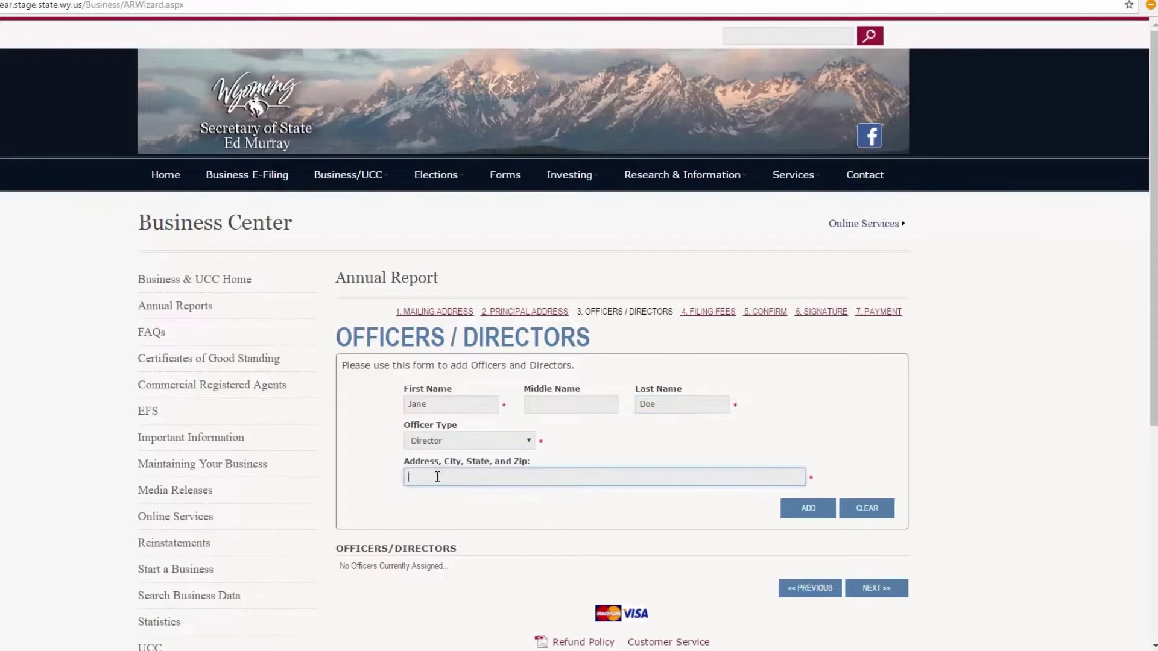
text(1234 Main St Cheyenne Wy)
key(Tab)
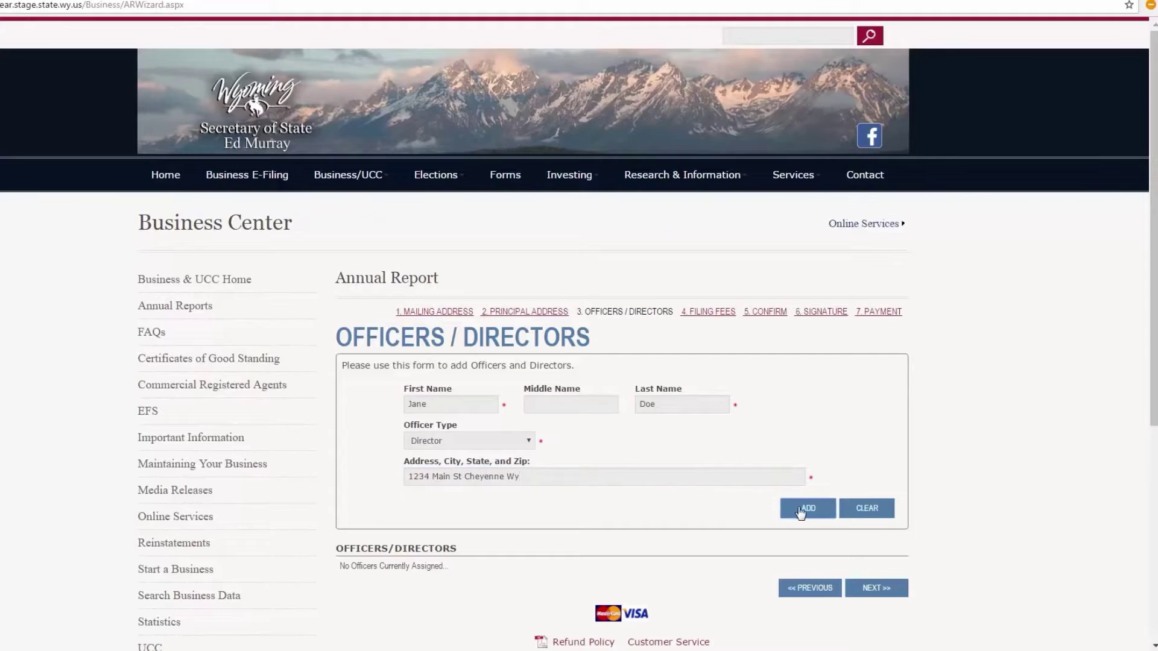
click(800, 512)
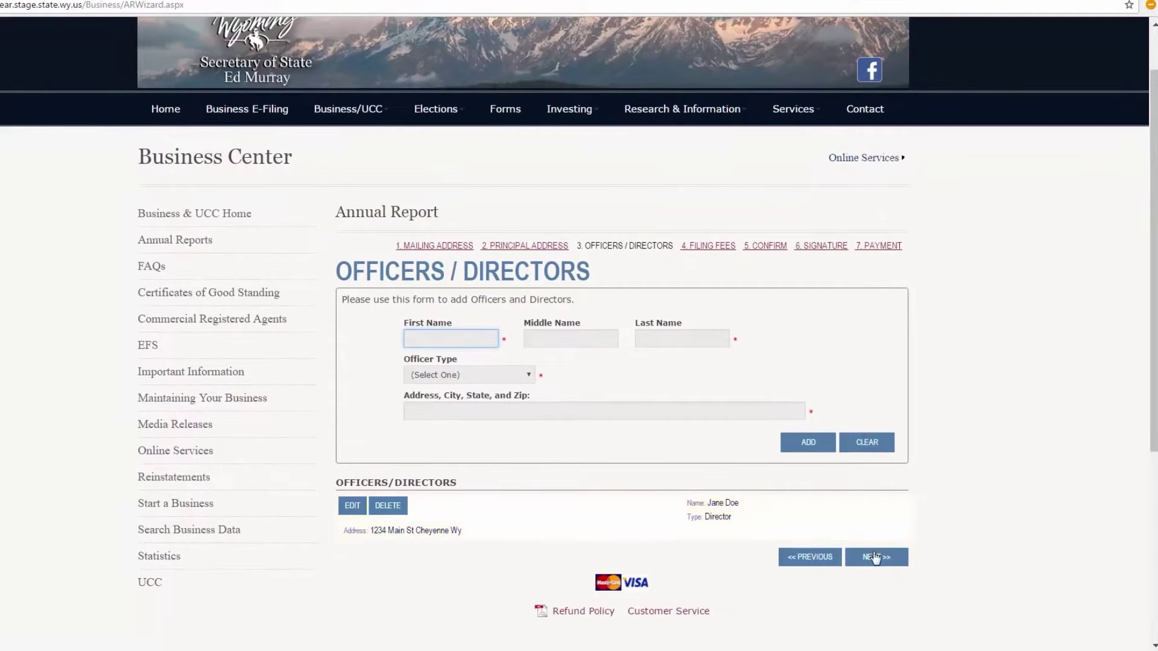
click(876, 555)
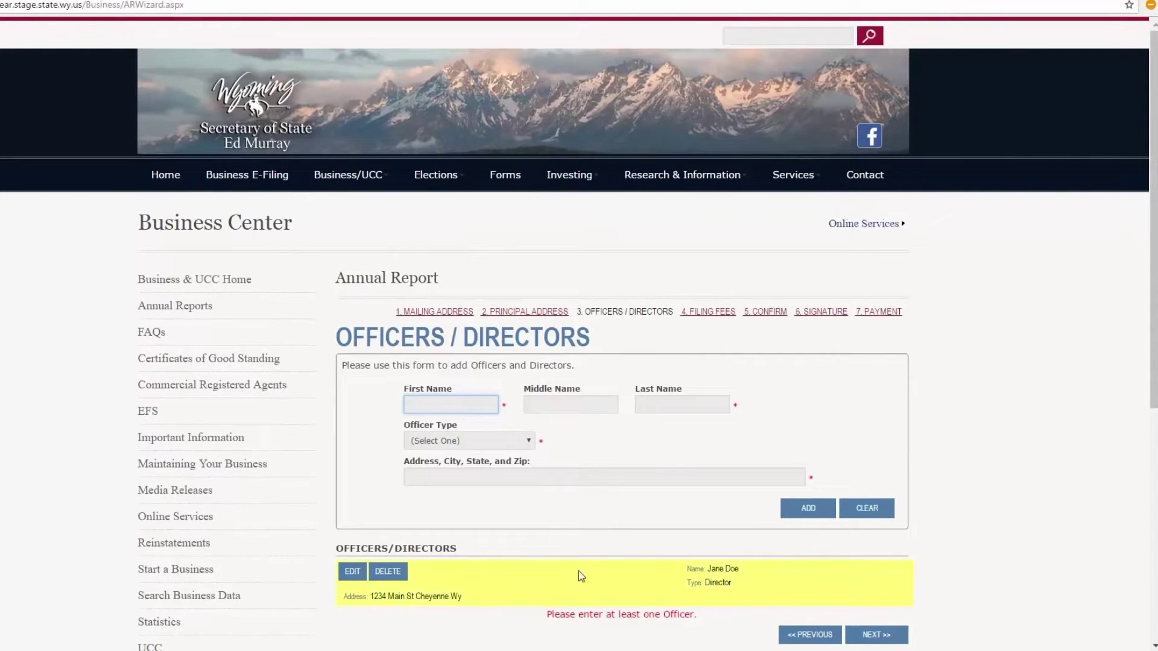
Change the listed officer's type from Director to President and continue to Filing Fees
scroll(682, 619, down, 2)
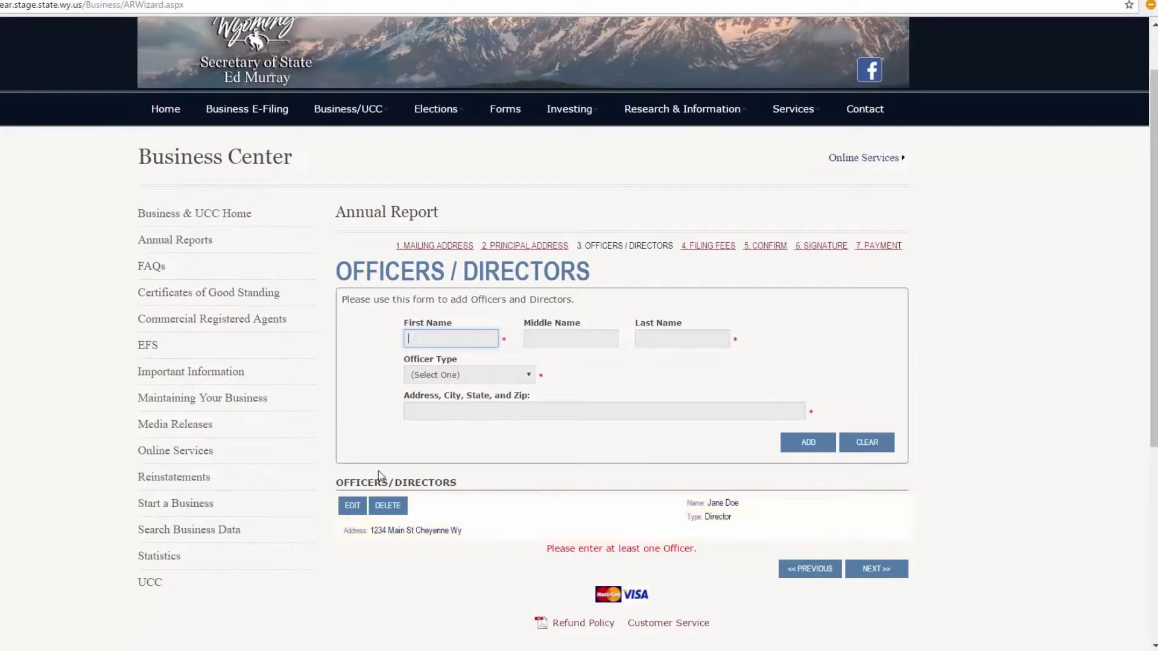
click(353, 507)
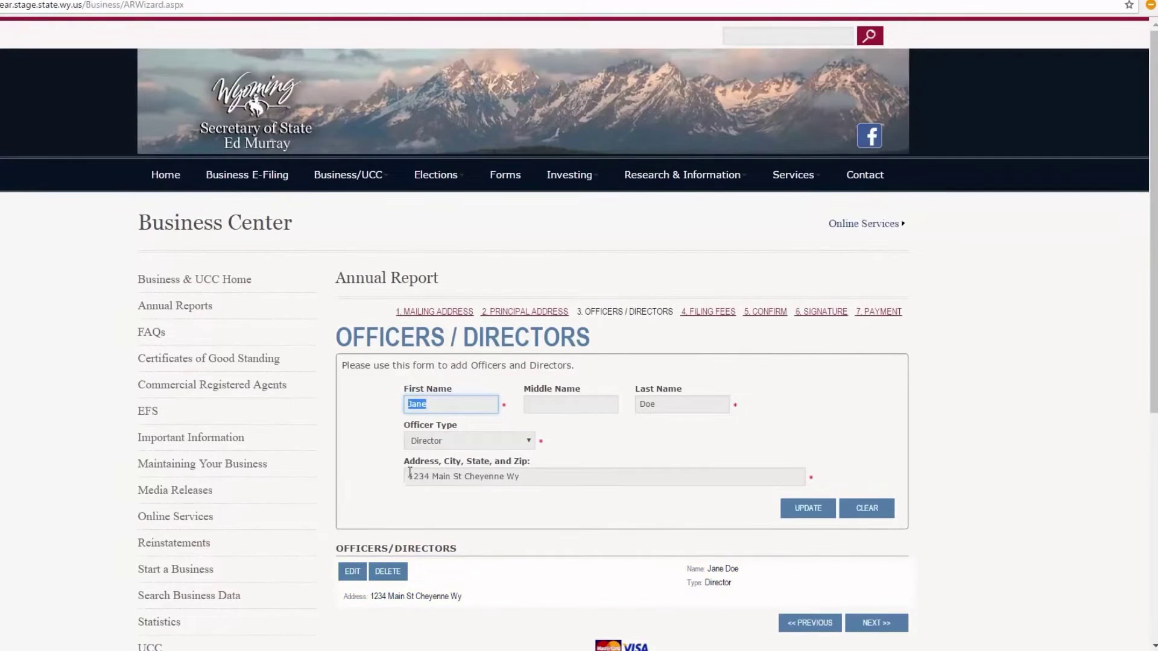
click(455, 446)
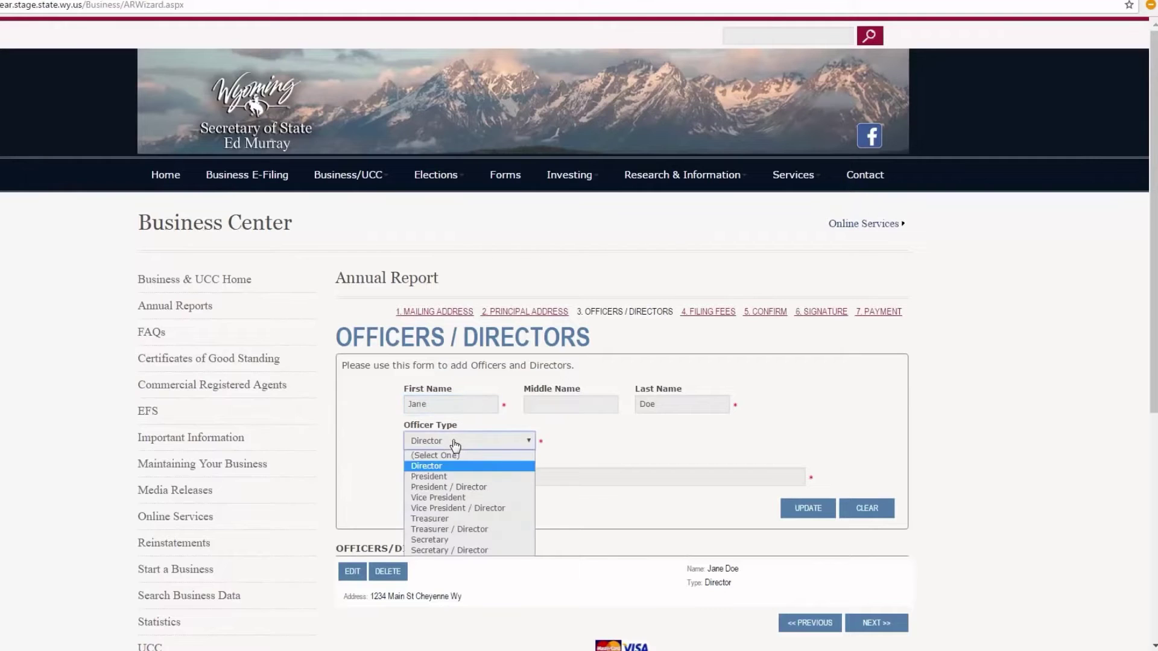
click(442, 476)
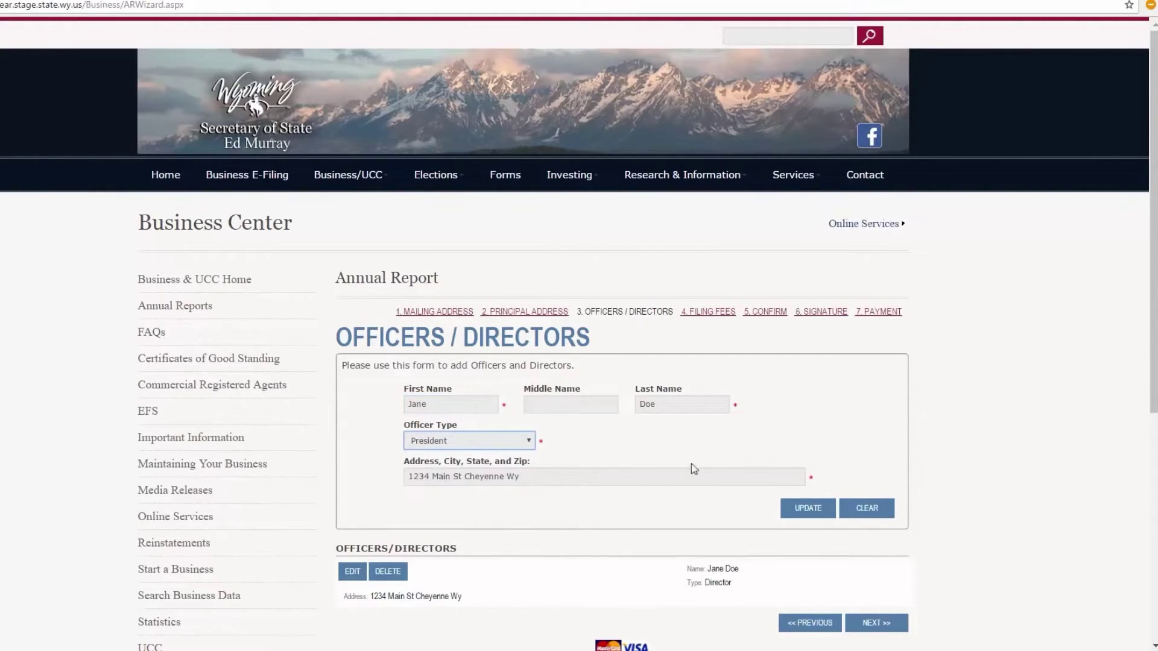
click(805, 514)
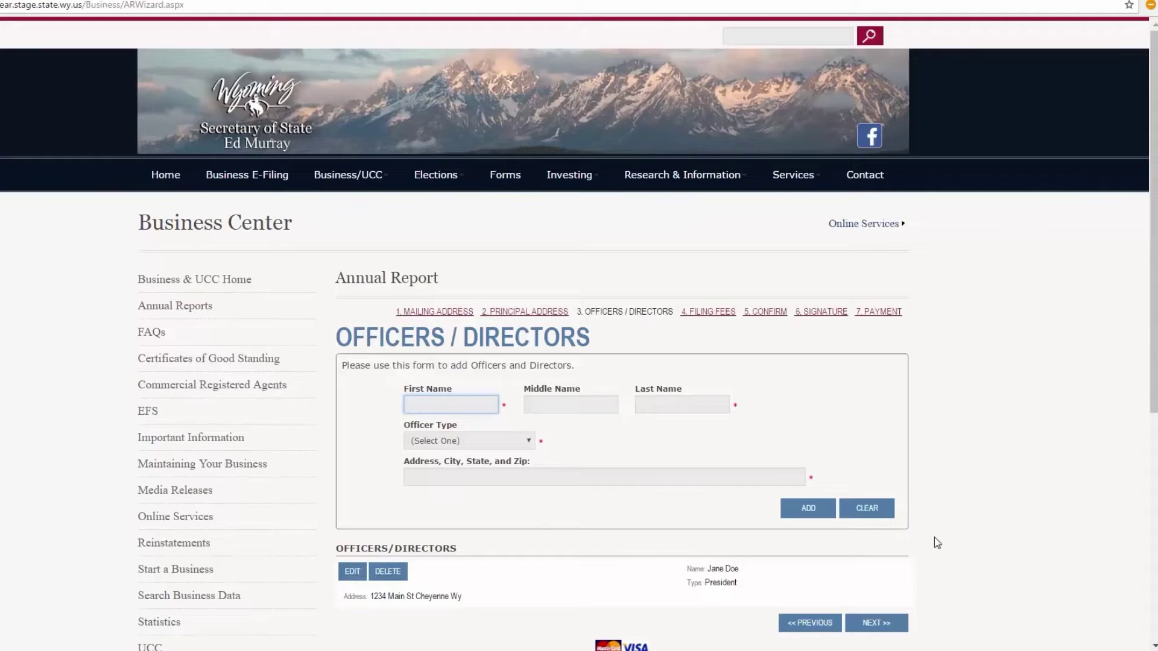
scroll(935, 539, down, 1)
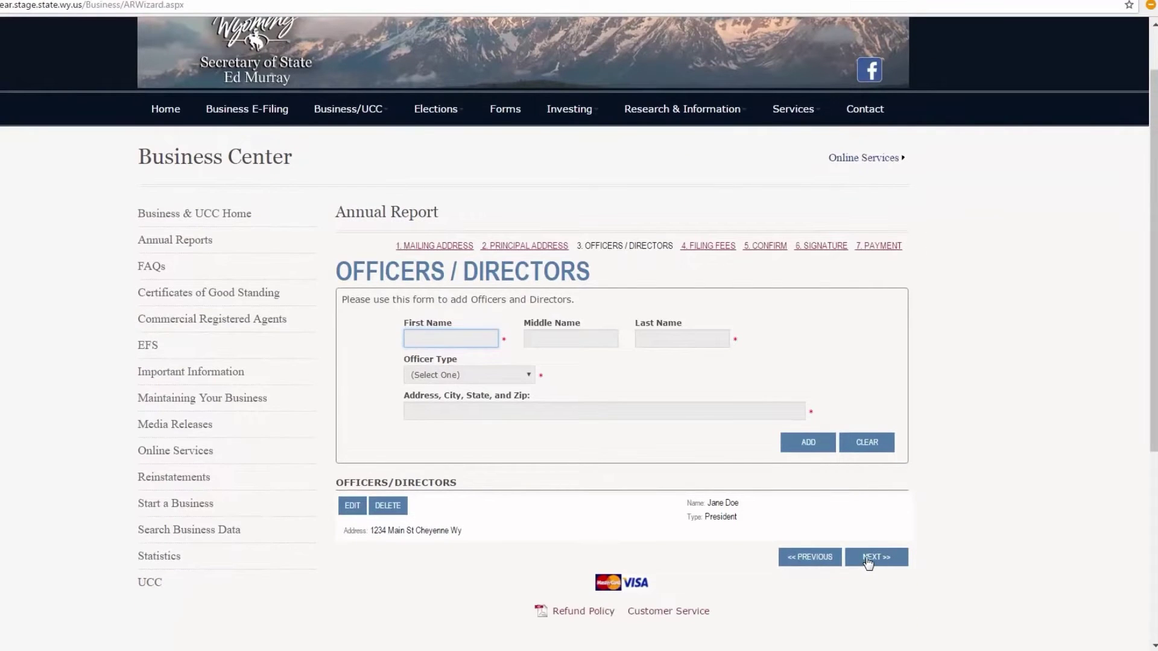
click(868, 559)
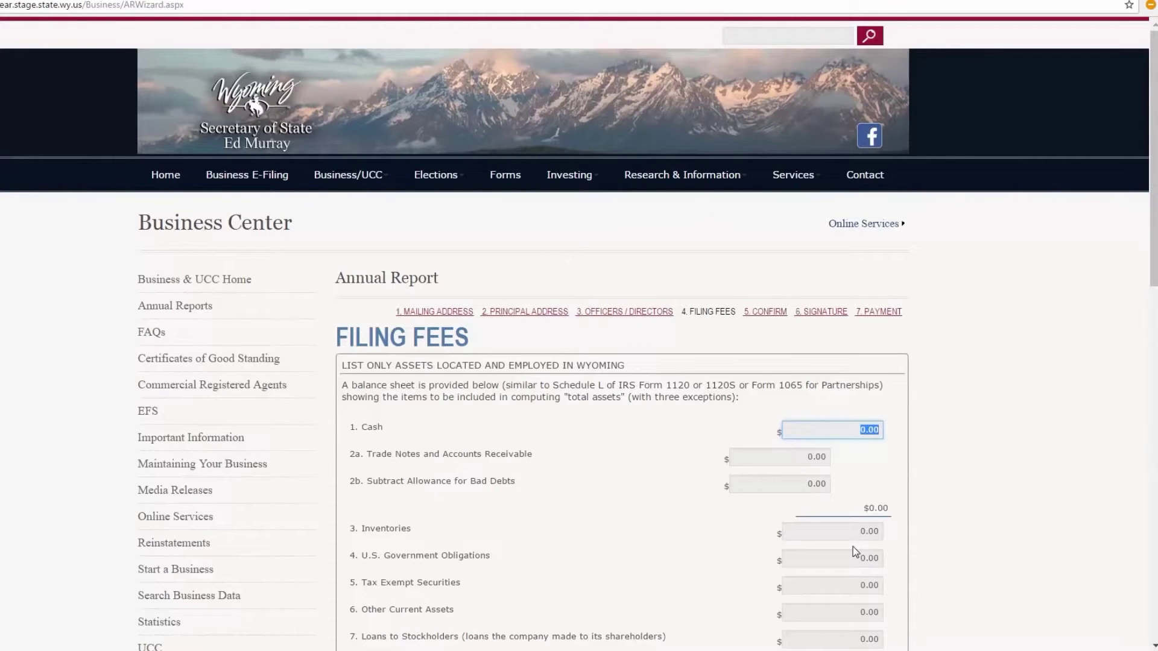
Enter 125000 for Cash and 50.00 for Other Investments on the asset worksheet
scroll(853, 548, down, 3)
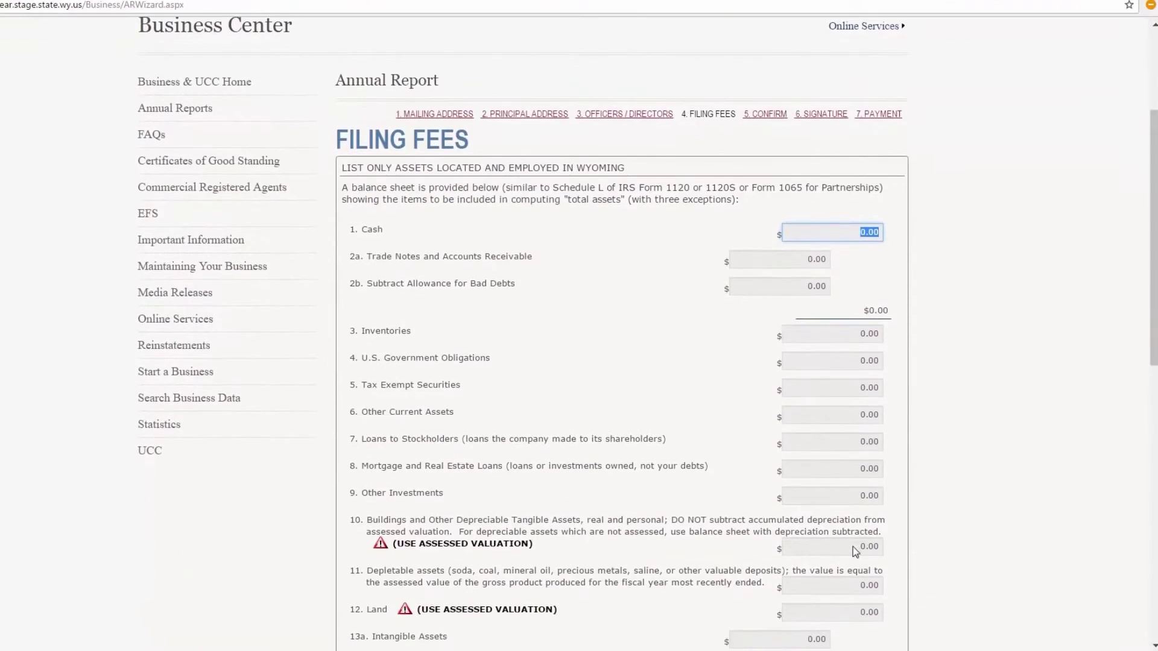
scroll(853, 549, down, 2)
scroll(853, 547, down, 1)
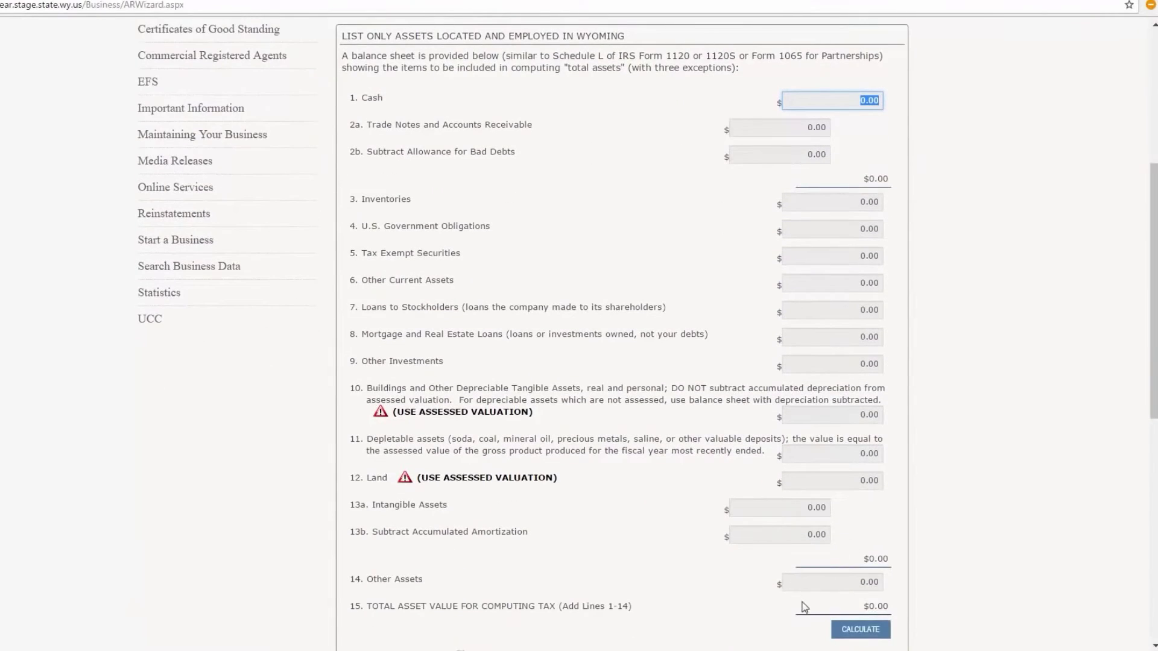
scroll(804, 604, up, 1)
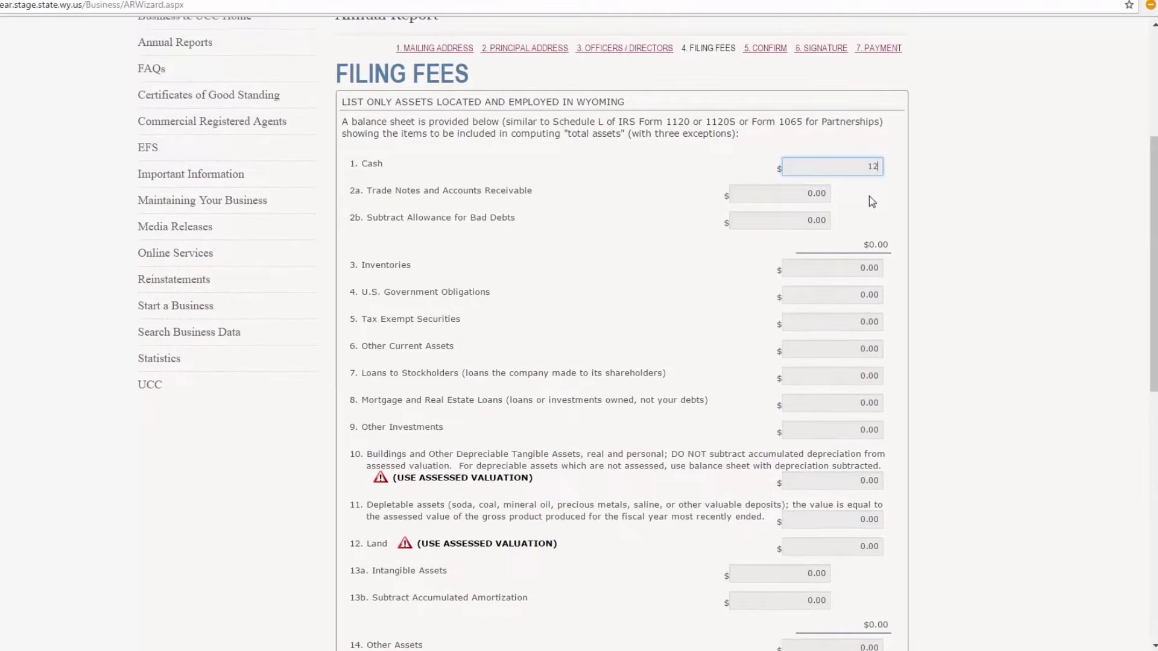
text(00)
key(Tab)
key(Tab)
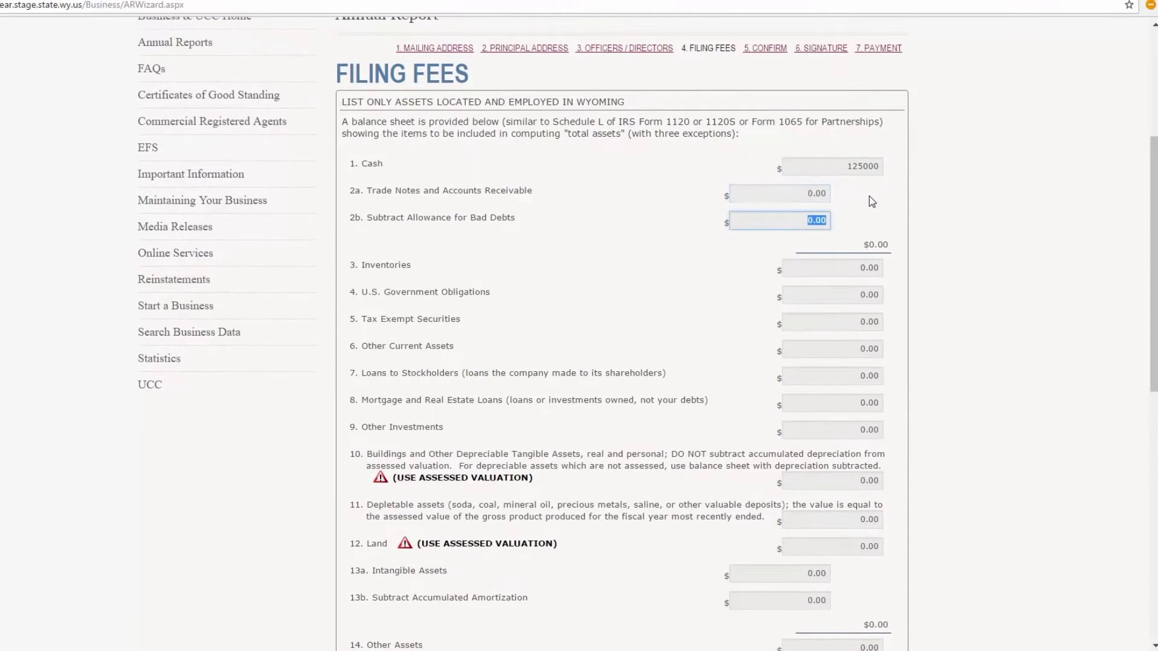
key(Tab)
key(Tab)
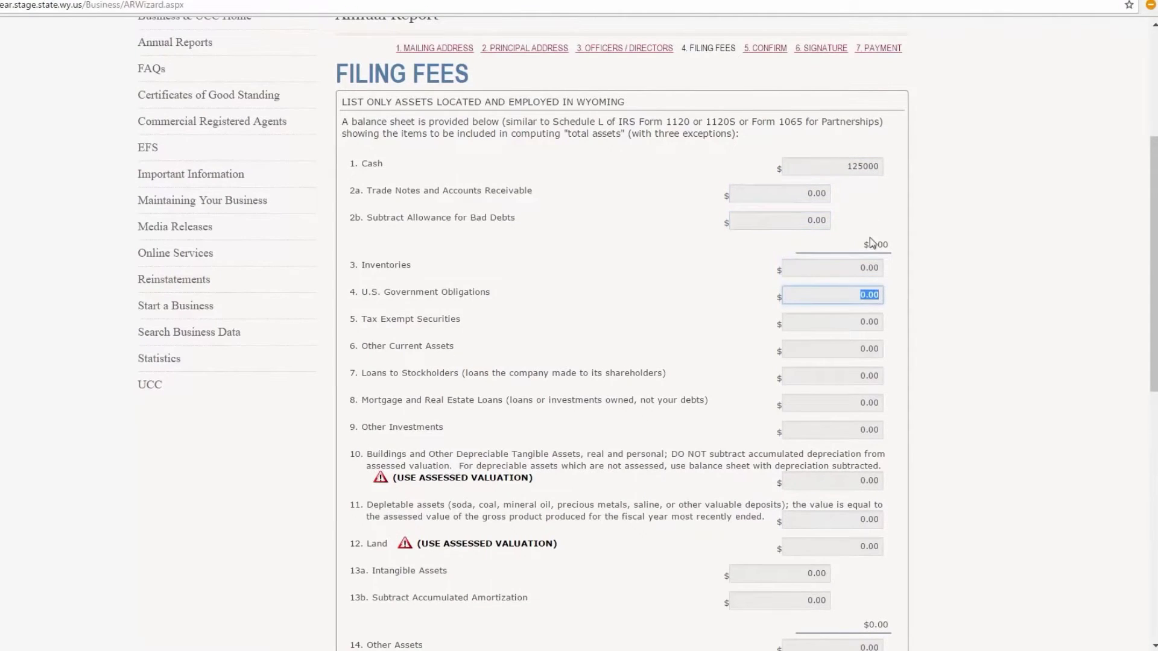
click(860, 375)
key(Tab)
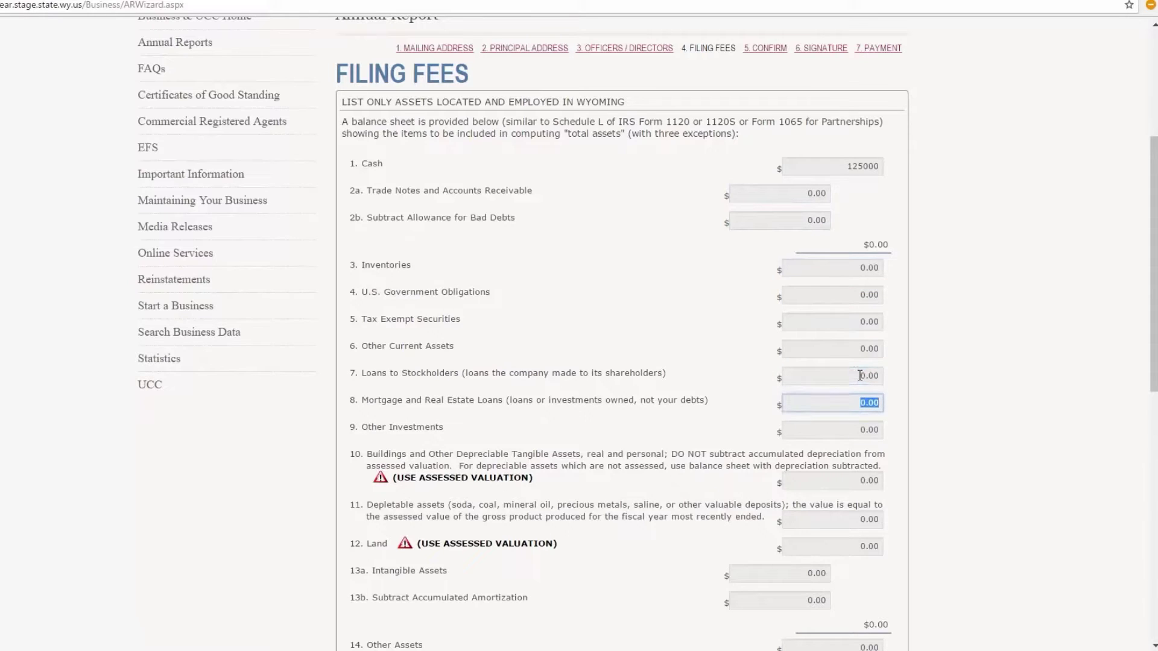
key(Tab)
text(50.00)
key(Tab)
Enter 47523 for Land and calculate the $172,573.00 asset total and $50.00 fee
scroll(860, 375, down, 1)
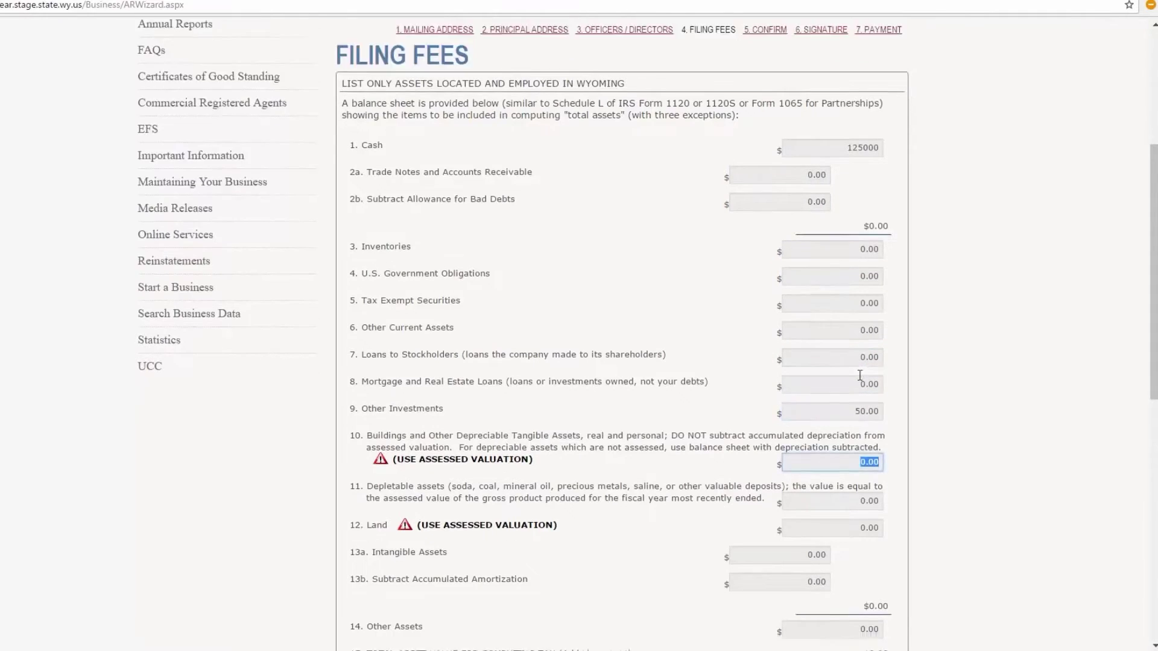
scroll(860, 375, down, 2)
click(861, 415)
text(47)
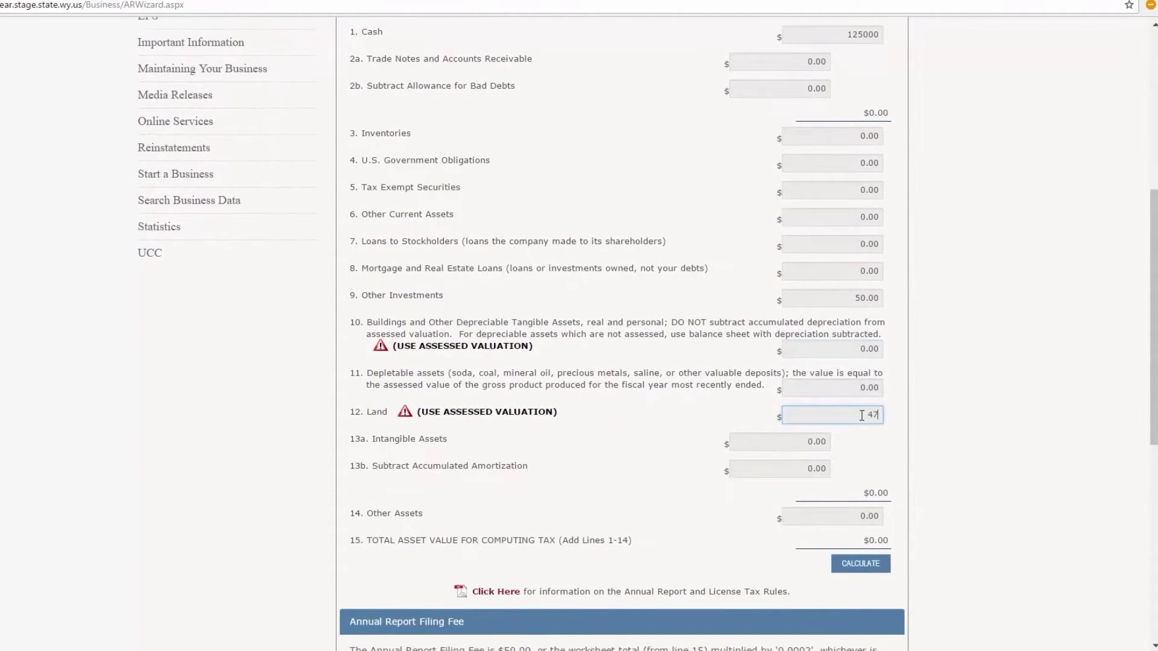
text(523)
key(Tab)
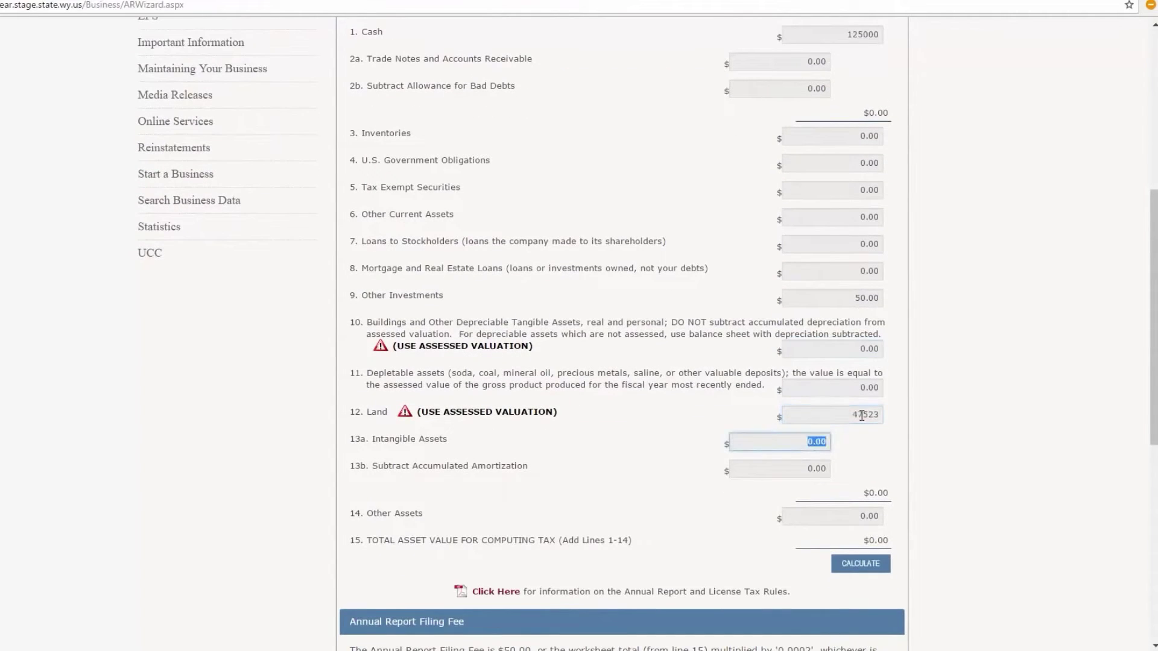
key(Tab)
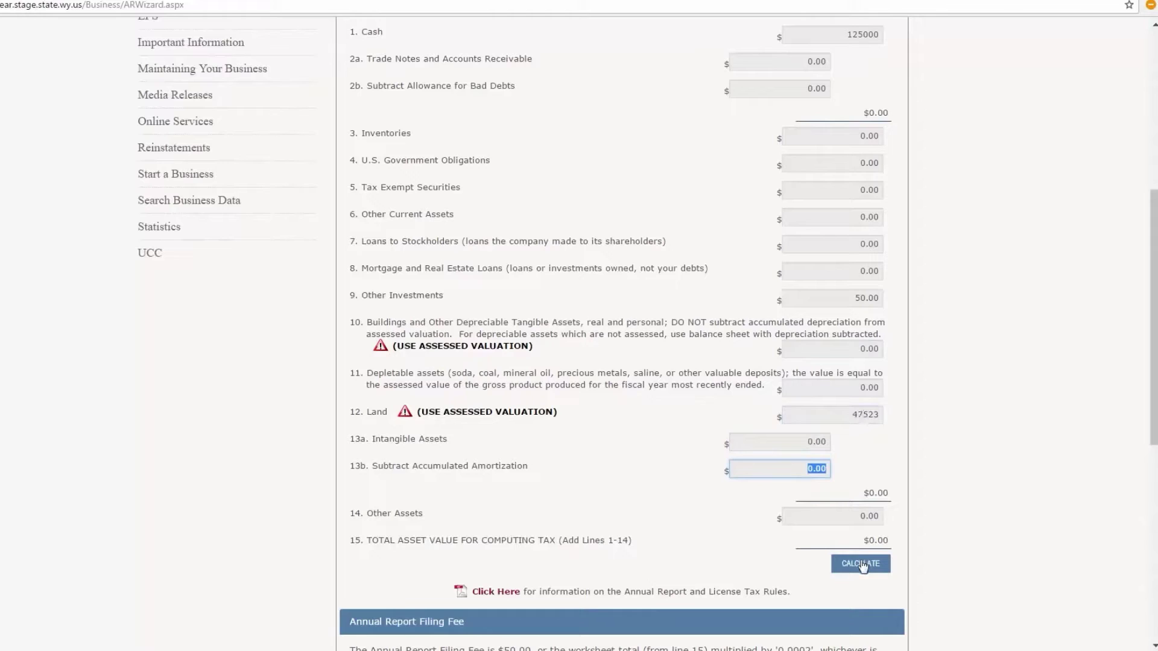
click(862, 564)
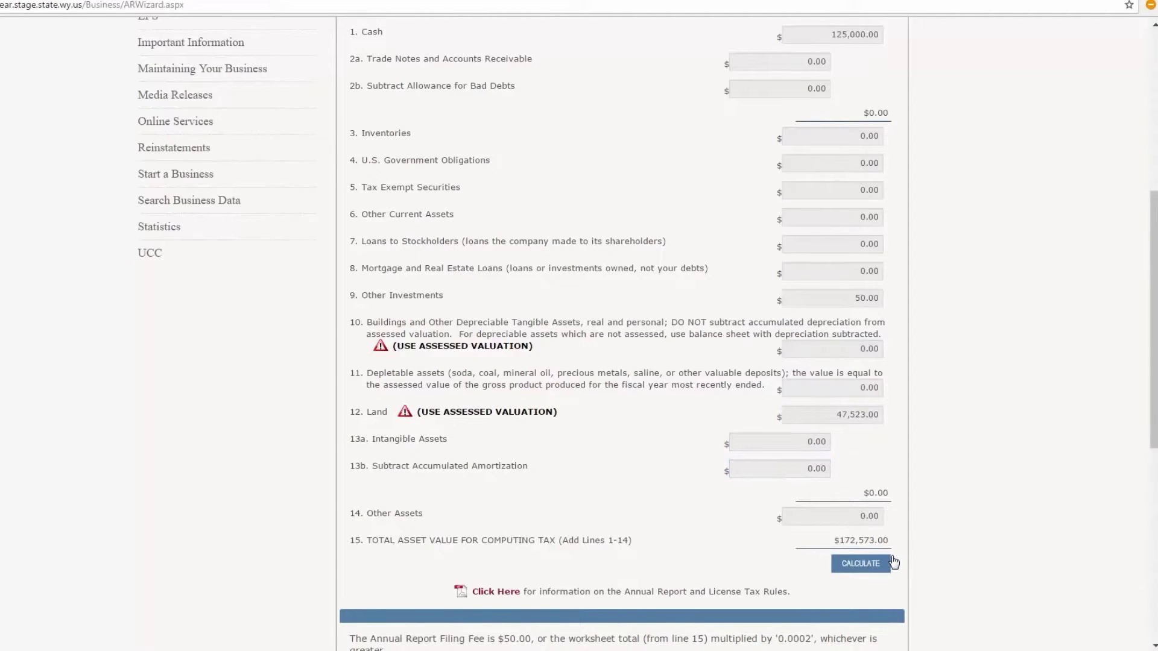
scroll(893, 562, down, 2)
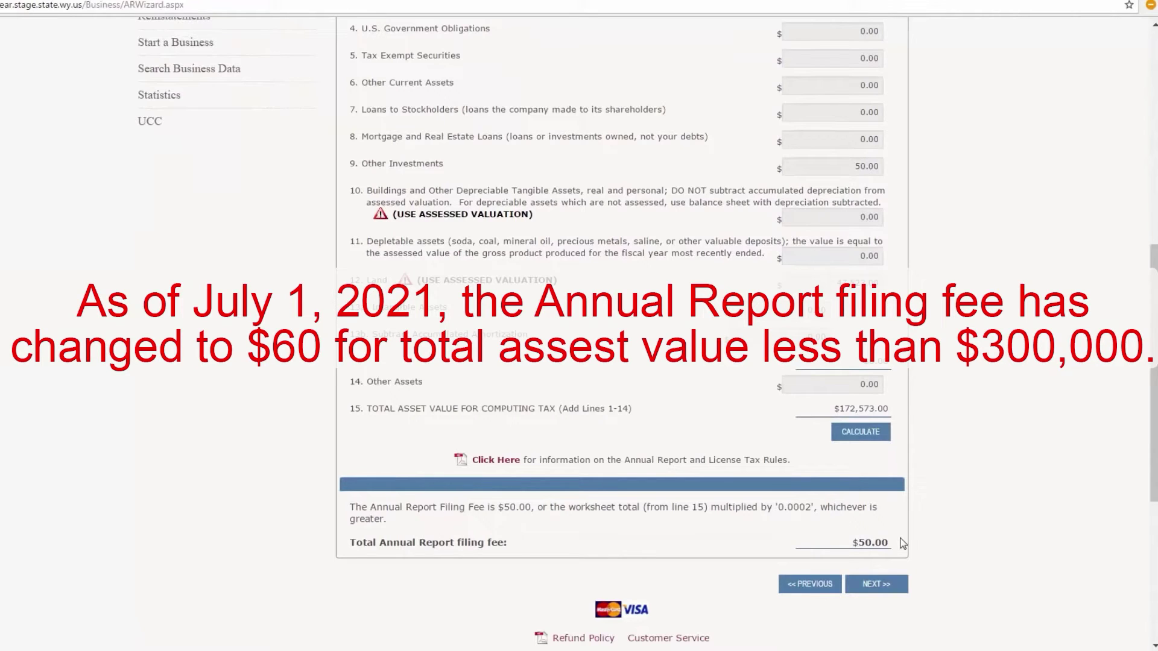
Review the Confirm summary listing the President officer and the $50.00 filing fee
click(876, 584)
scroll(873, 591, down, 3)
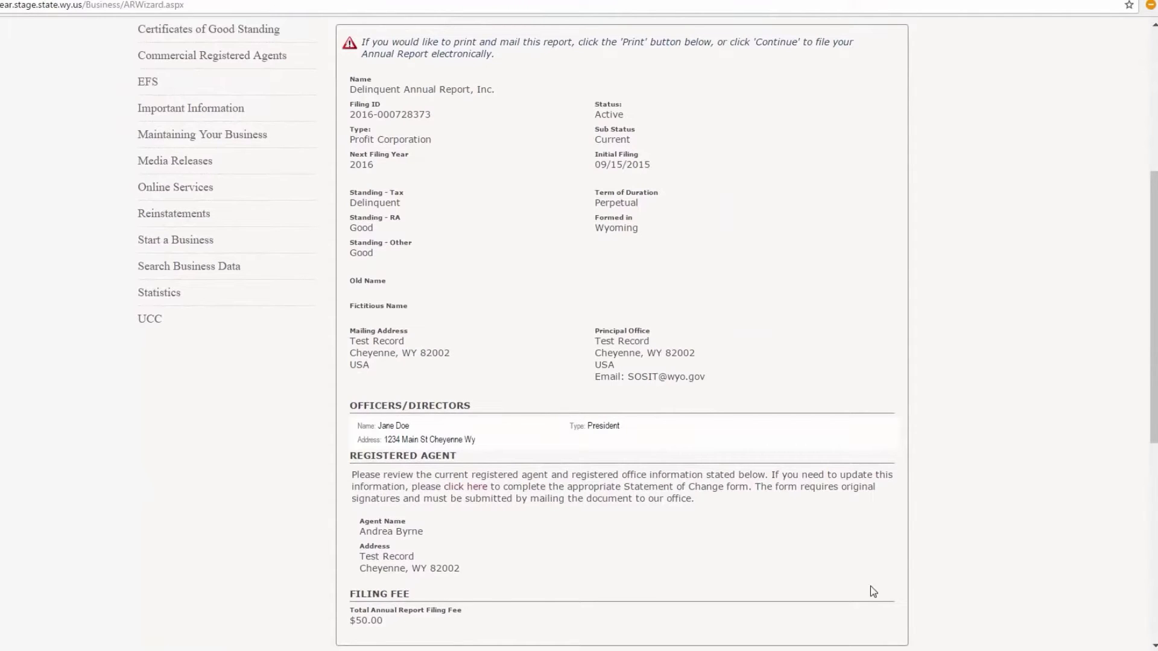
scroll(872, 591, down, 2)
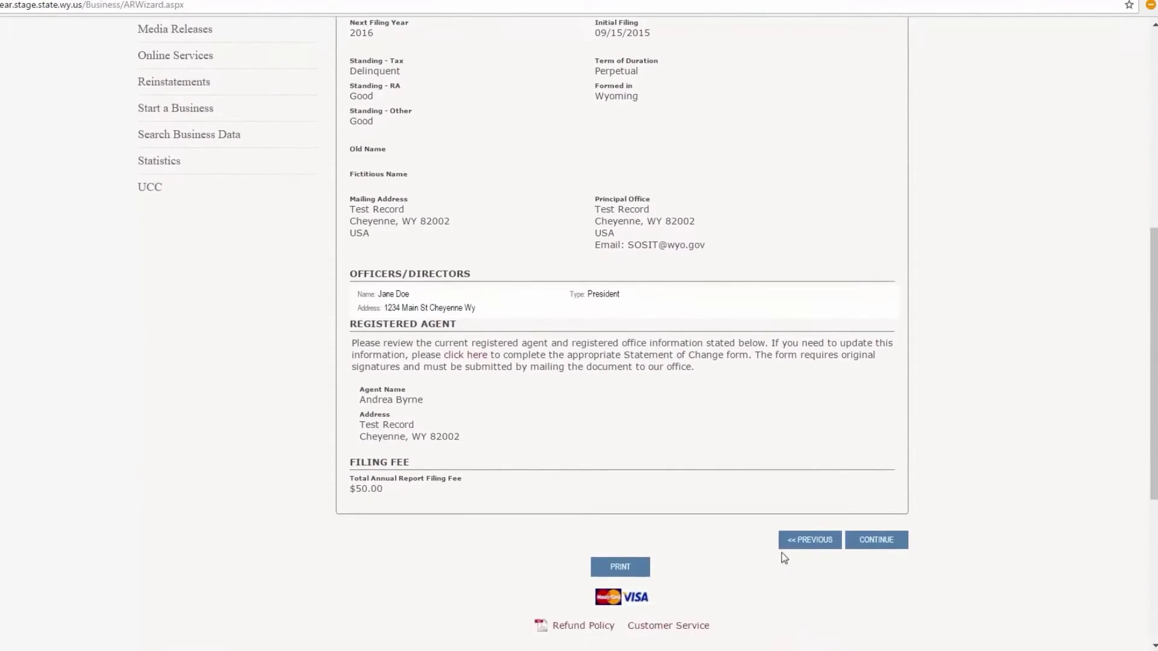
scroll(780, 551, up, 7)
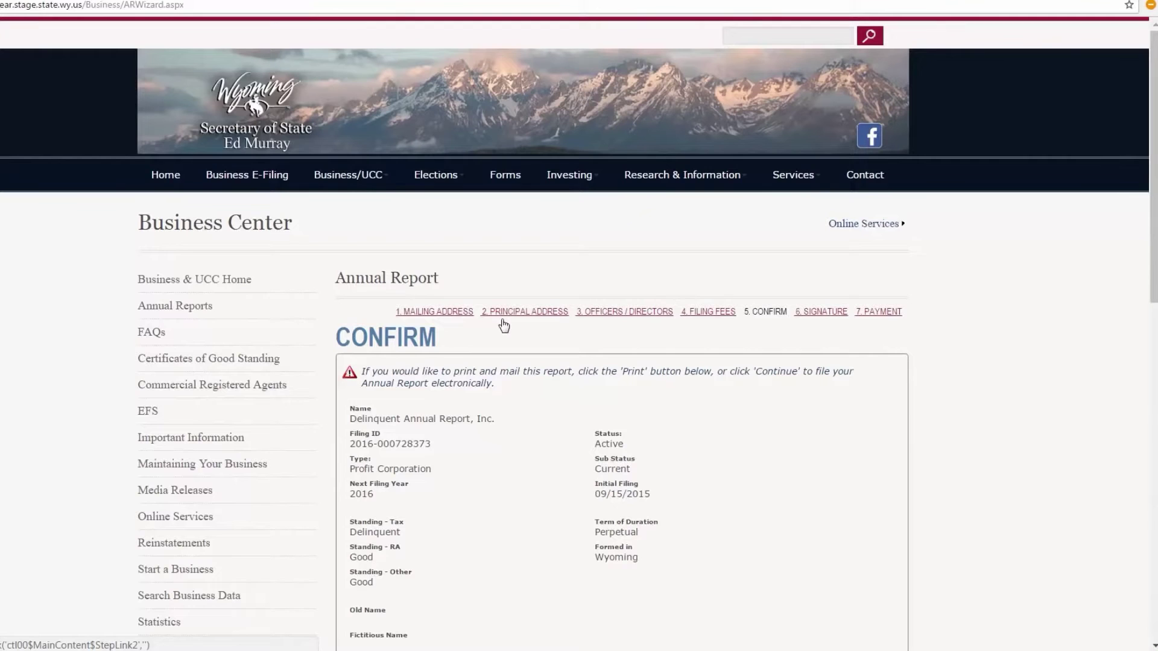
scroll(847, 460, down, 6)
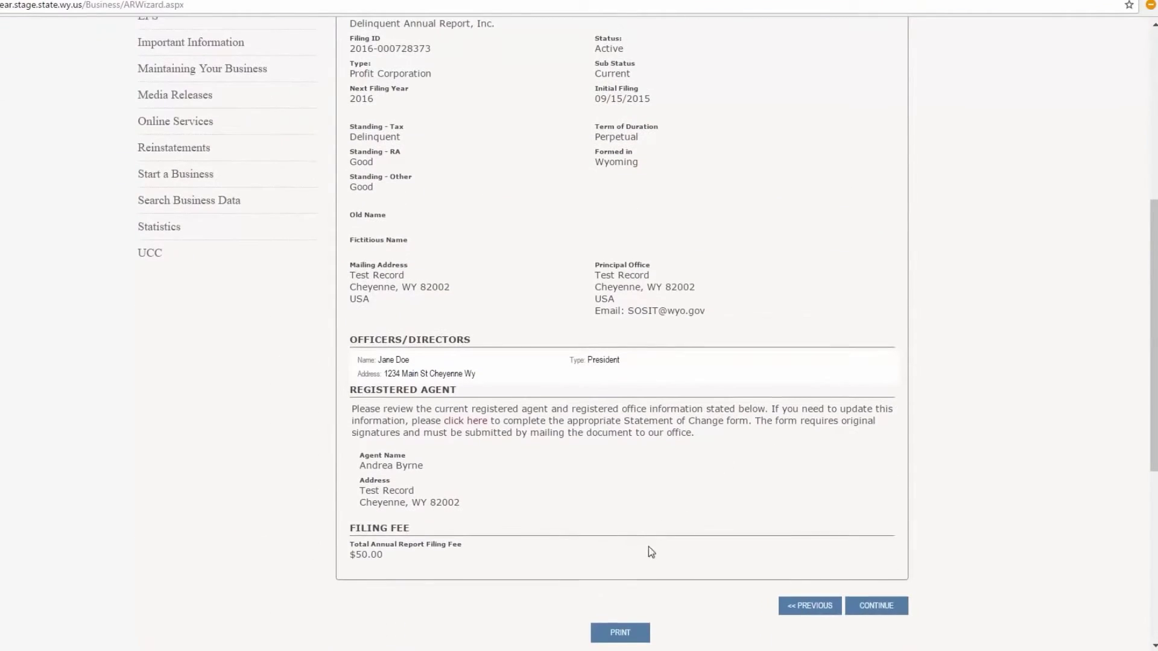
scroll(649, 546, down, 1)
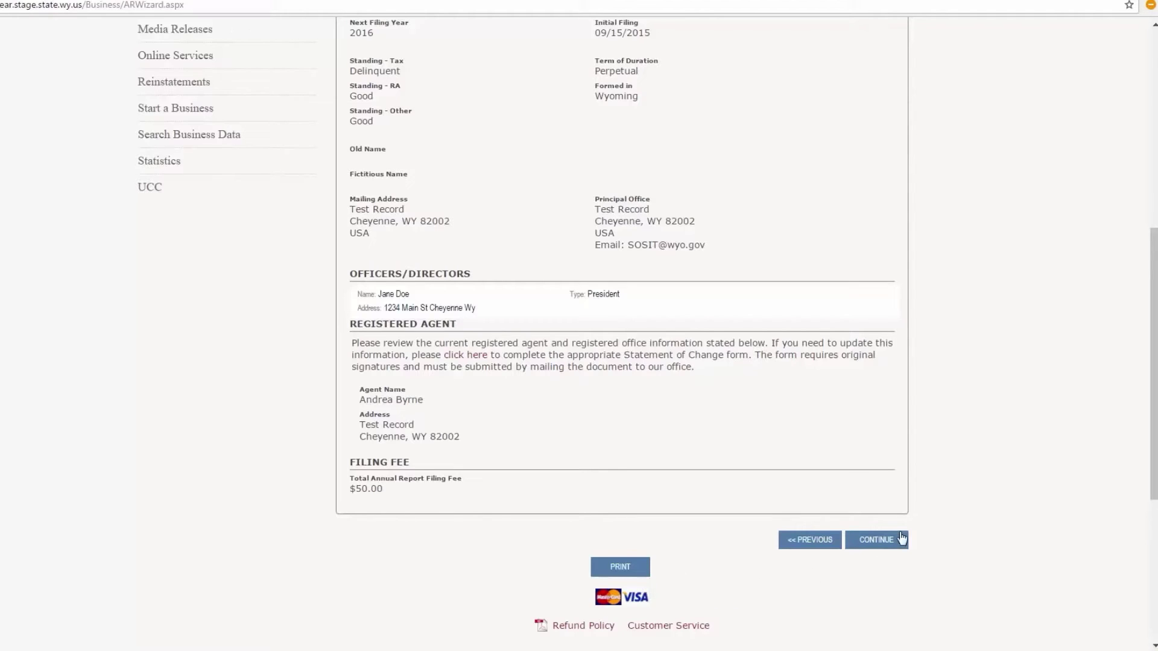
Certify the filing with the signer's first and last name and confirmed e-mail, then continue to Payment
click(882, 541)
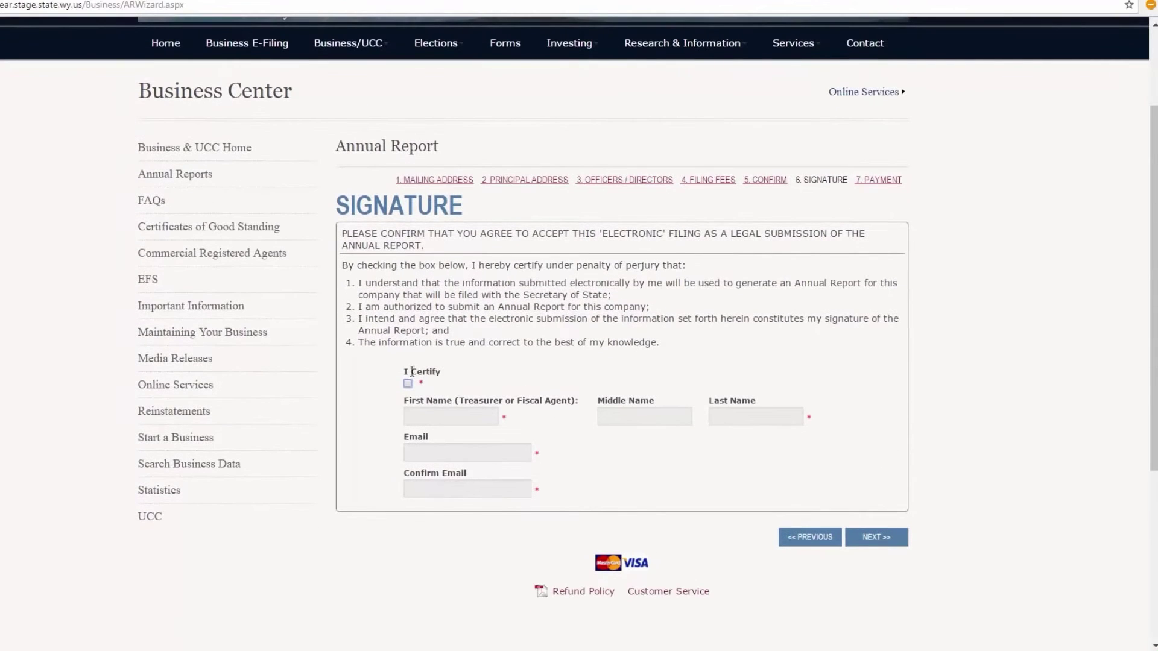
click(408, 384)
click(418, 415)
text(Jane)
key(Tab)
key(Tab)
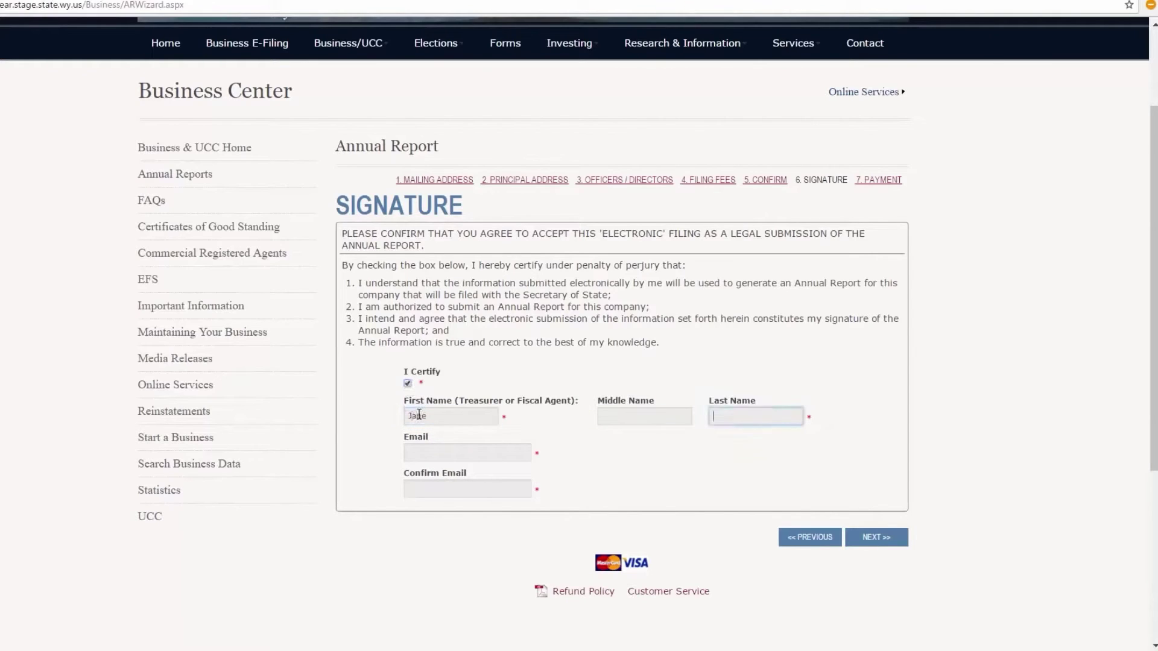
text(Doe)
key(Tab)
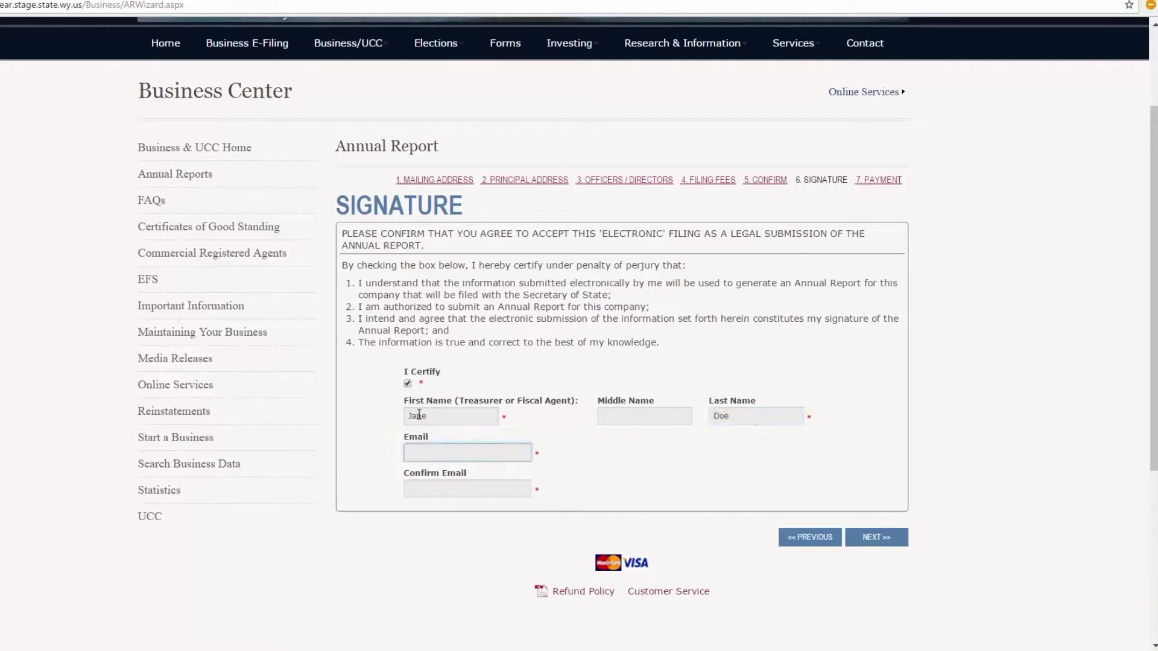
text(Jane@doe.com)
key(Tab)
text(jane@doe.com)
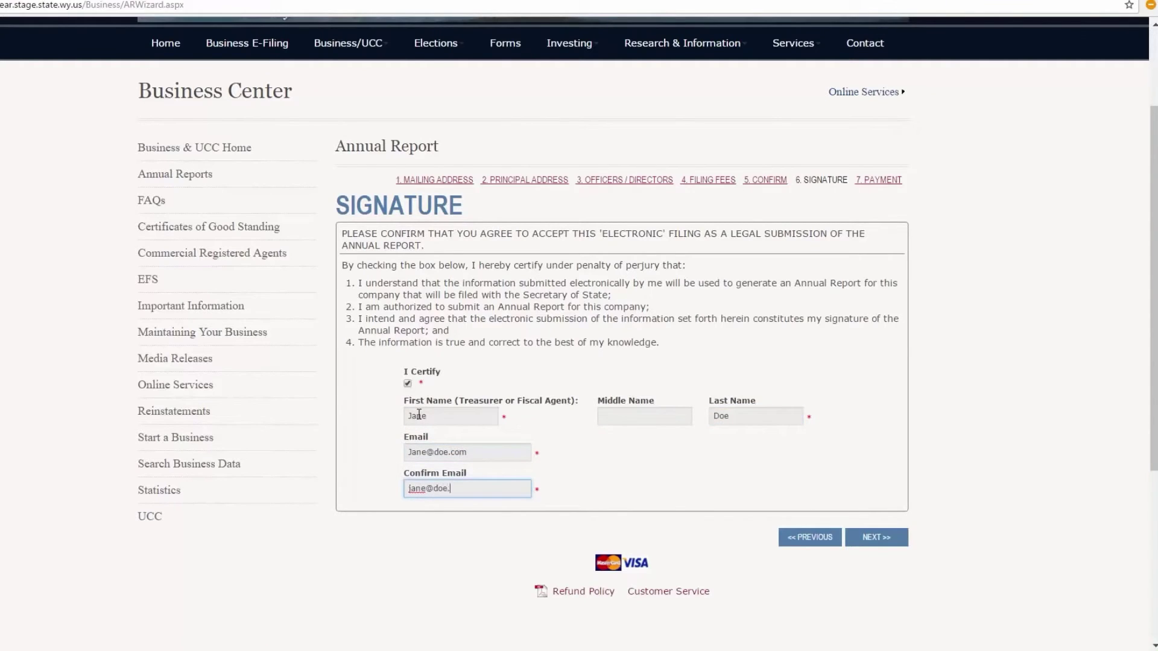
click(878, 538)
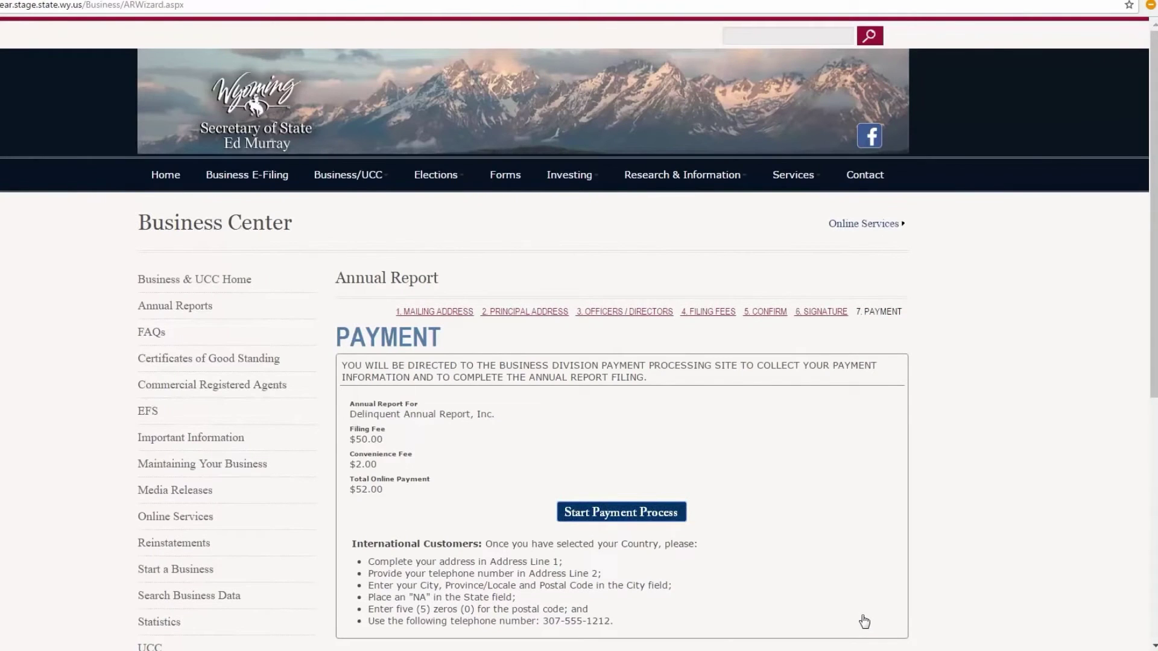
Start the payment process and submit the credit card sale form
click(627, 516)
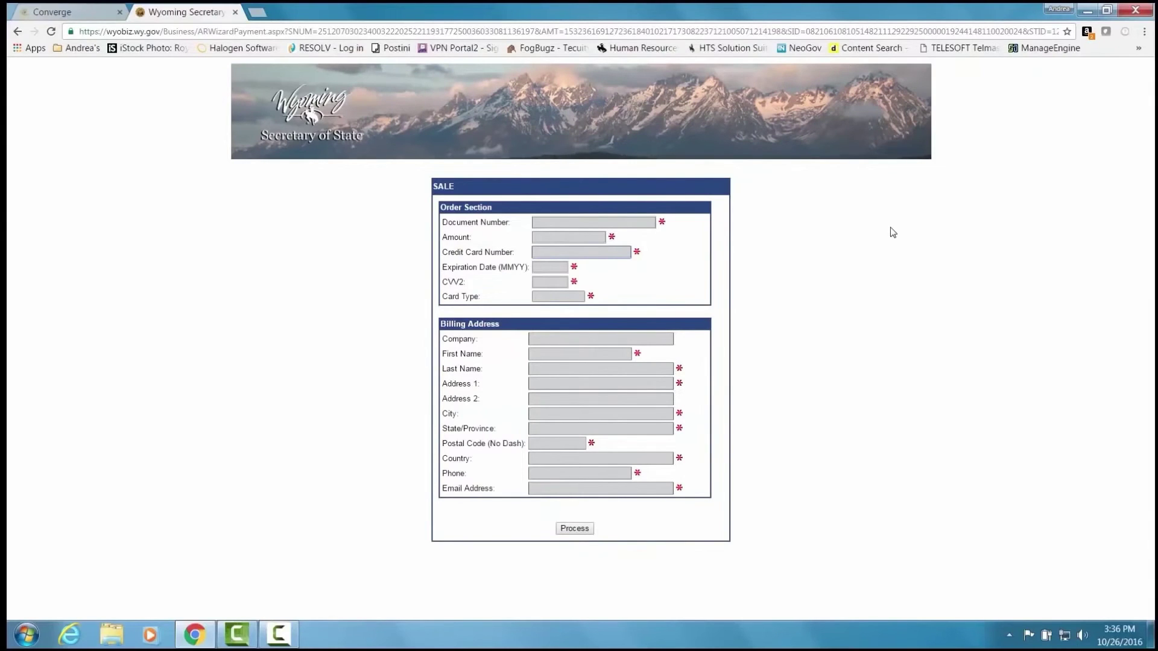
key(Tab)
key(Tab)
key(Tab)
key(Tab)
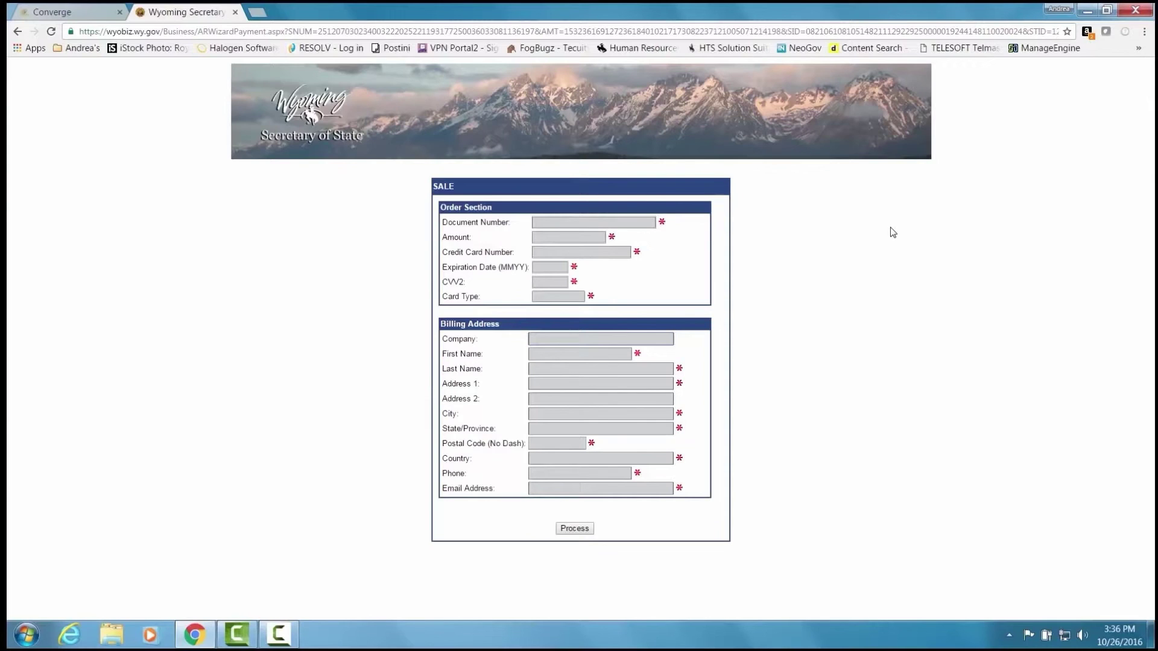
click(577, 529)
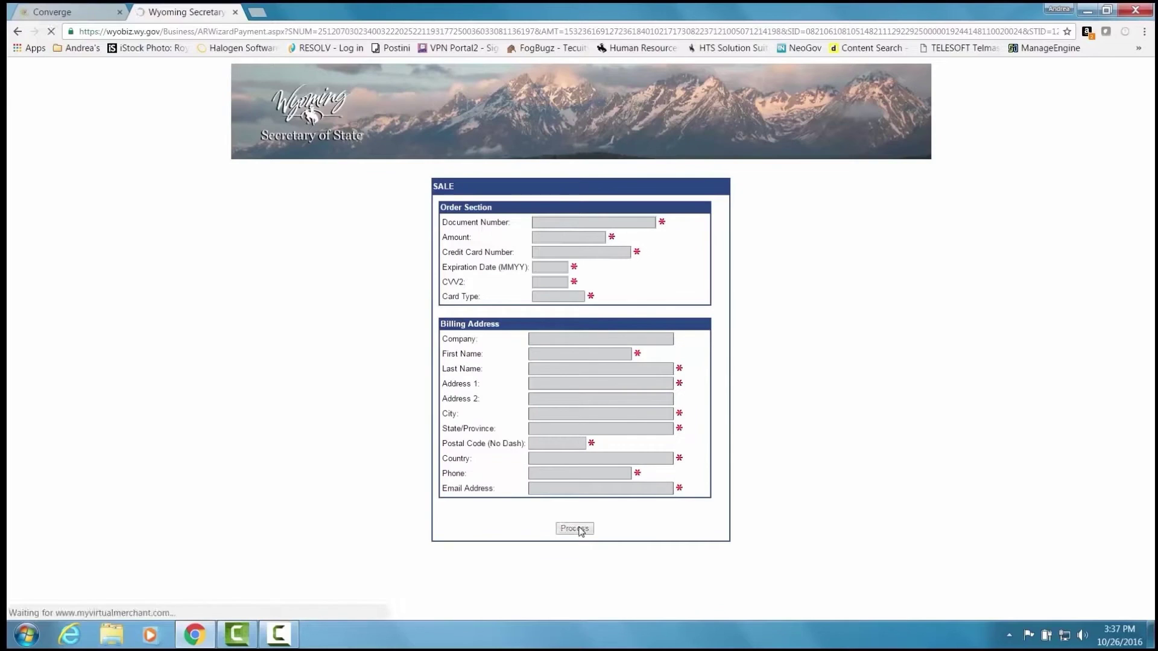